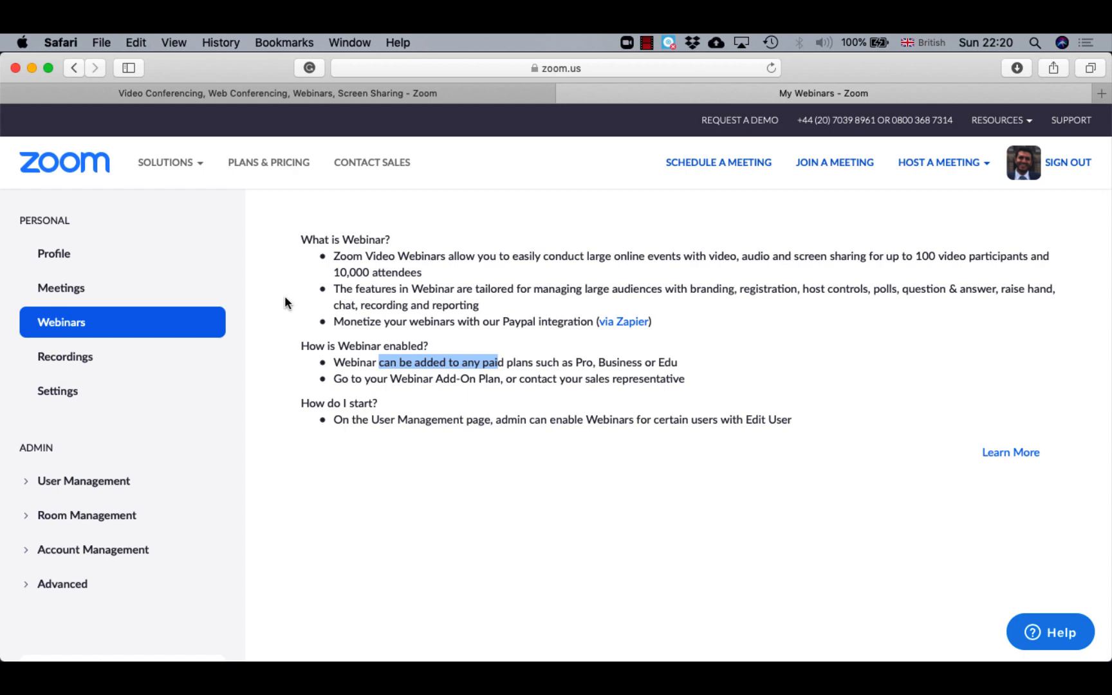
Step: Review the 40-minute meeting limit on the Profile page, then start scheduling a new meeting
left_click(287, 169)
scroll(281, 364, "down", 5)
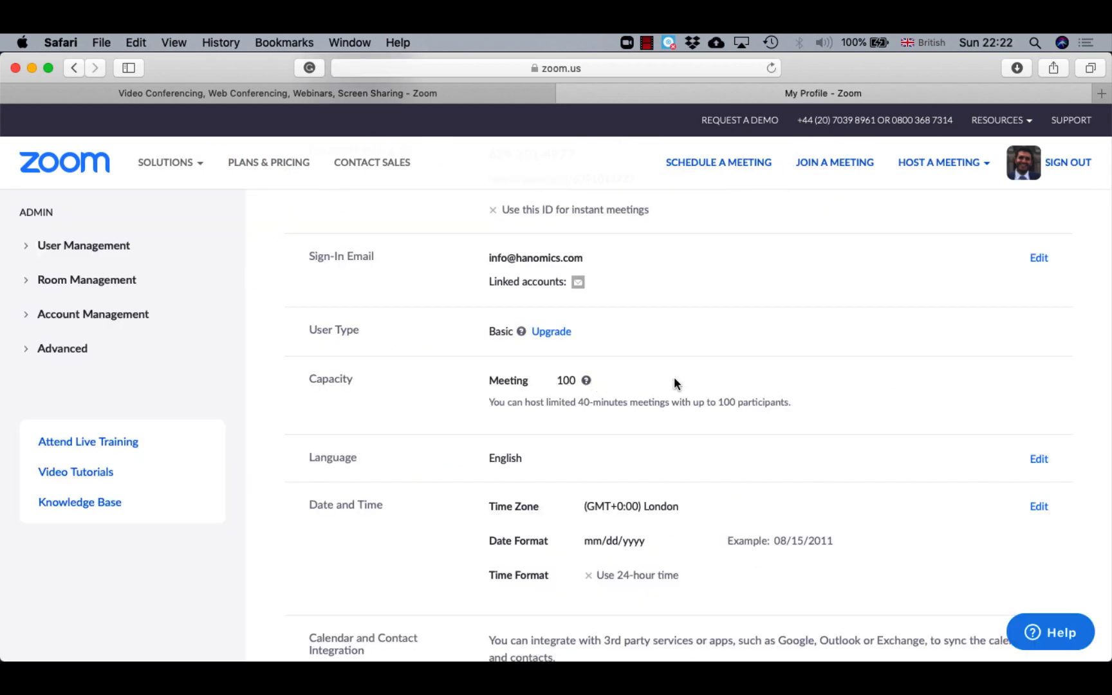
triple_click(698, 400)
left_click(663, 400)
left_click_drag(490, 402, 698, 399)
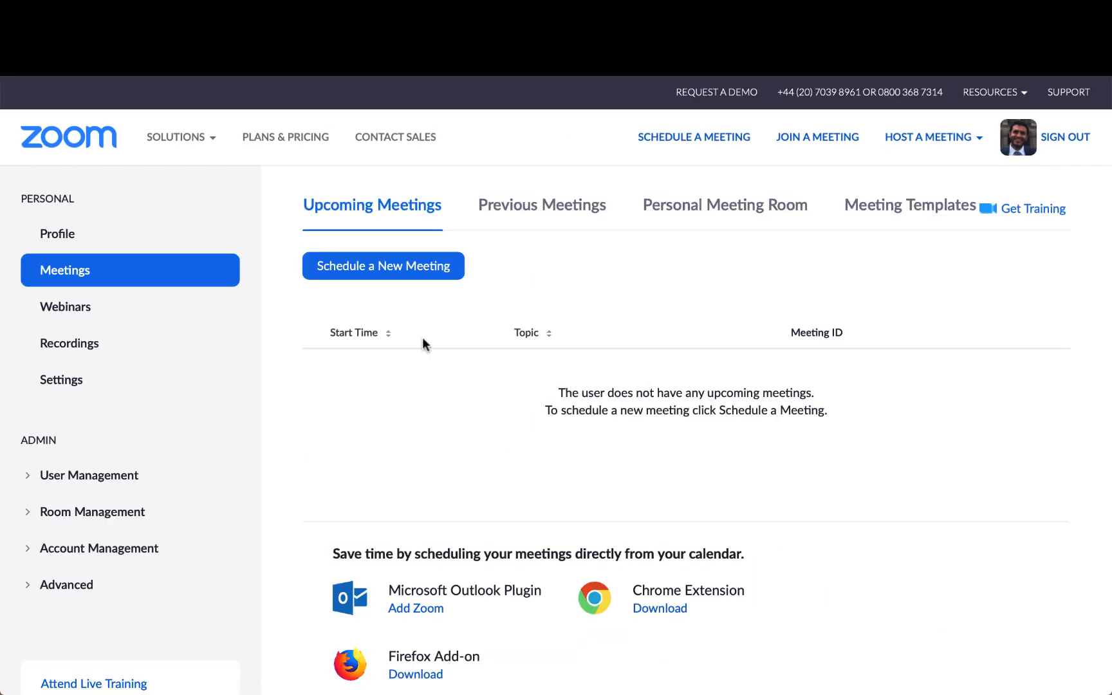
left_click(413, 262)
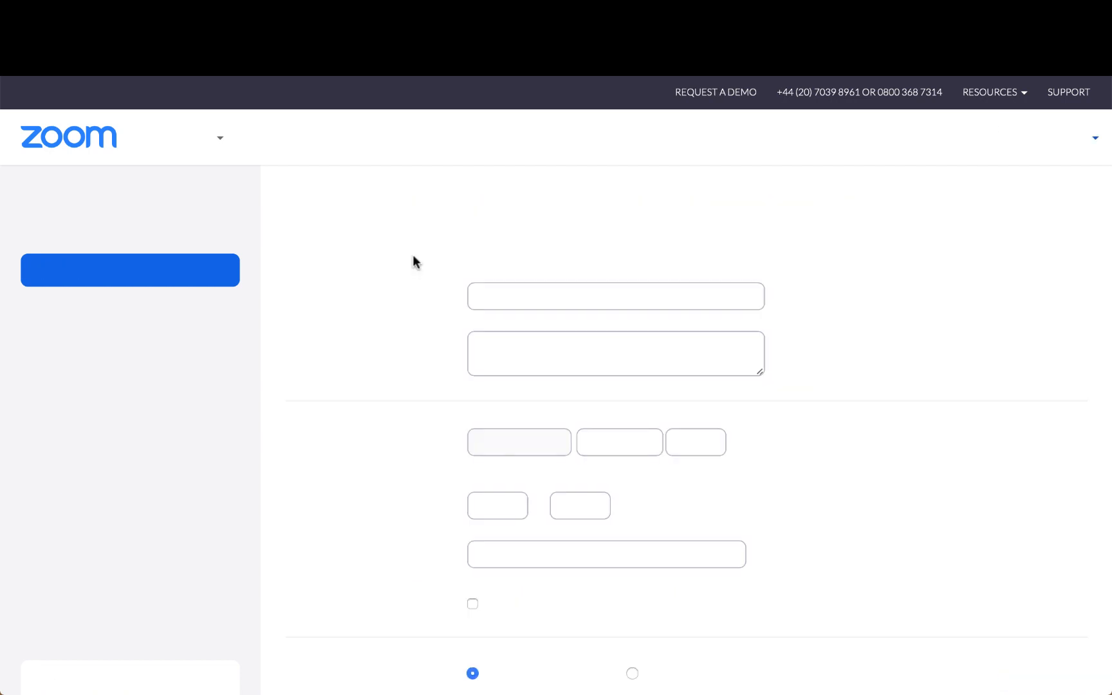
Step: Tick 'Do not show this message again' on the 40-minute limit notice and select the Topic text
triple_click(531, 297)
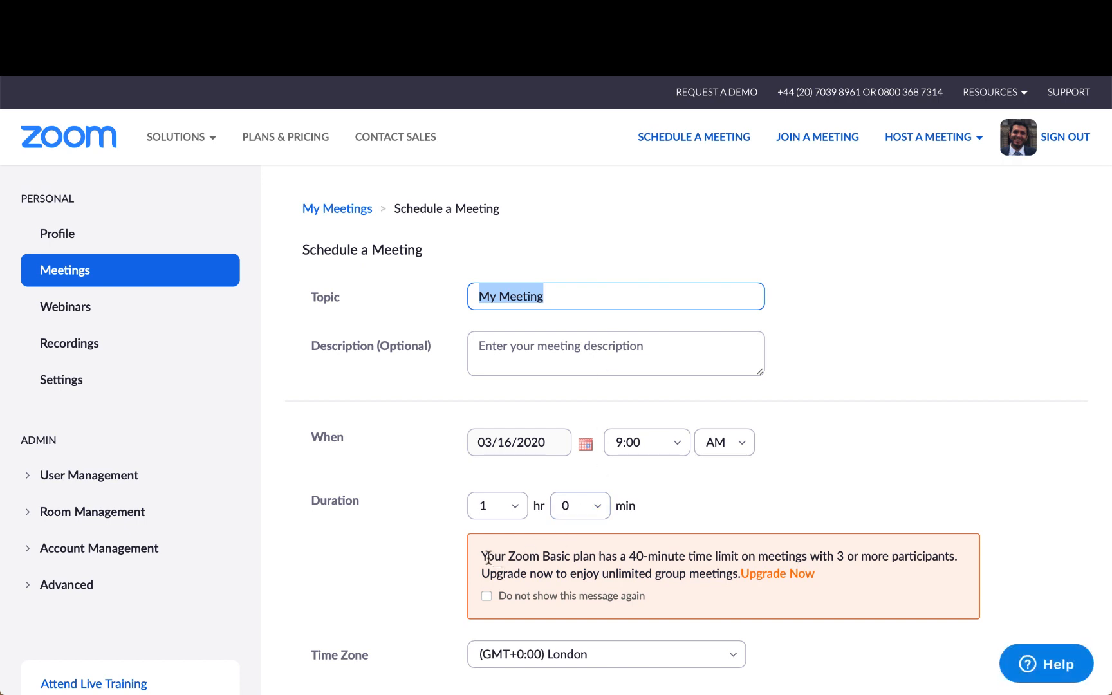
left_click_drag(486, 557, 812, 583)
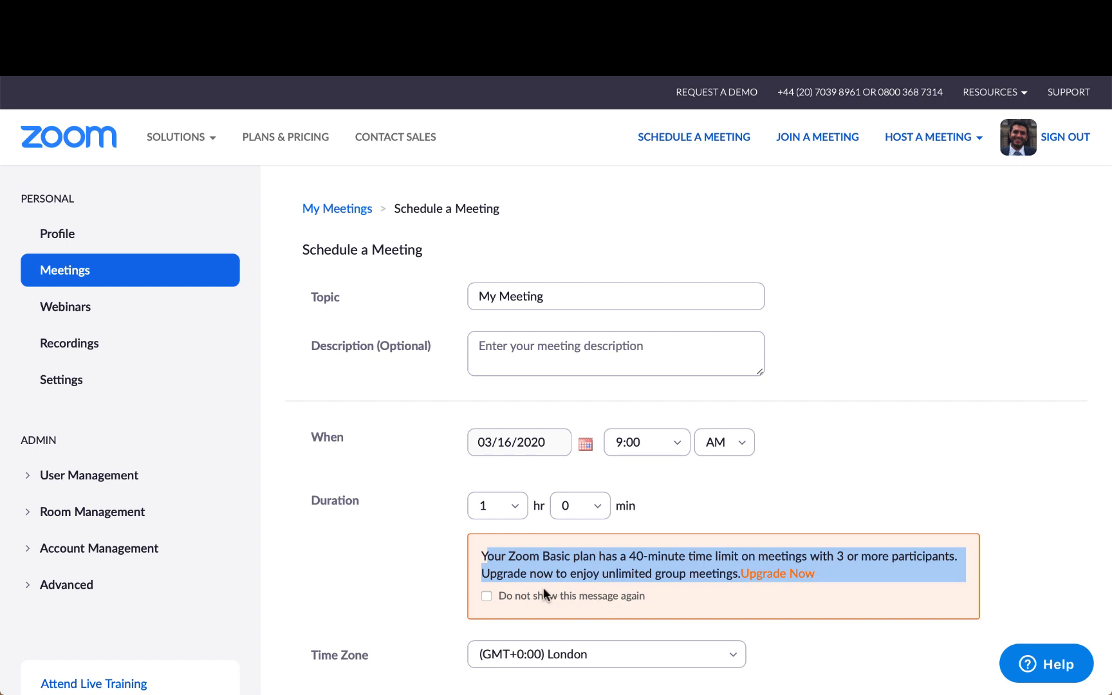
scroll(410, 589, "down", 2)
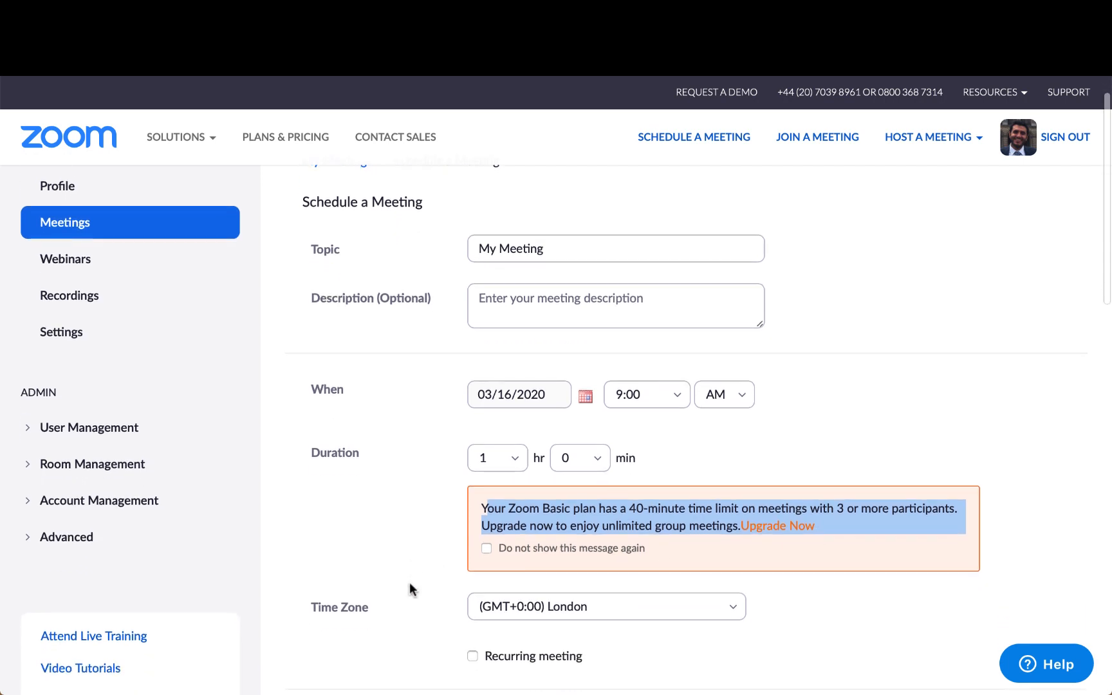
left_click(487, 548)
left_click(818, 462)
scroll(776, 455, "down", 2)
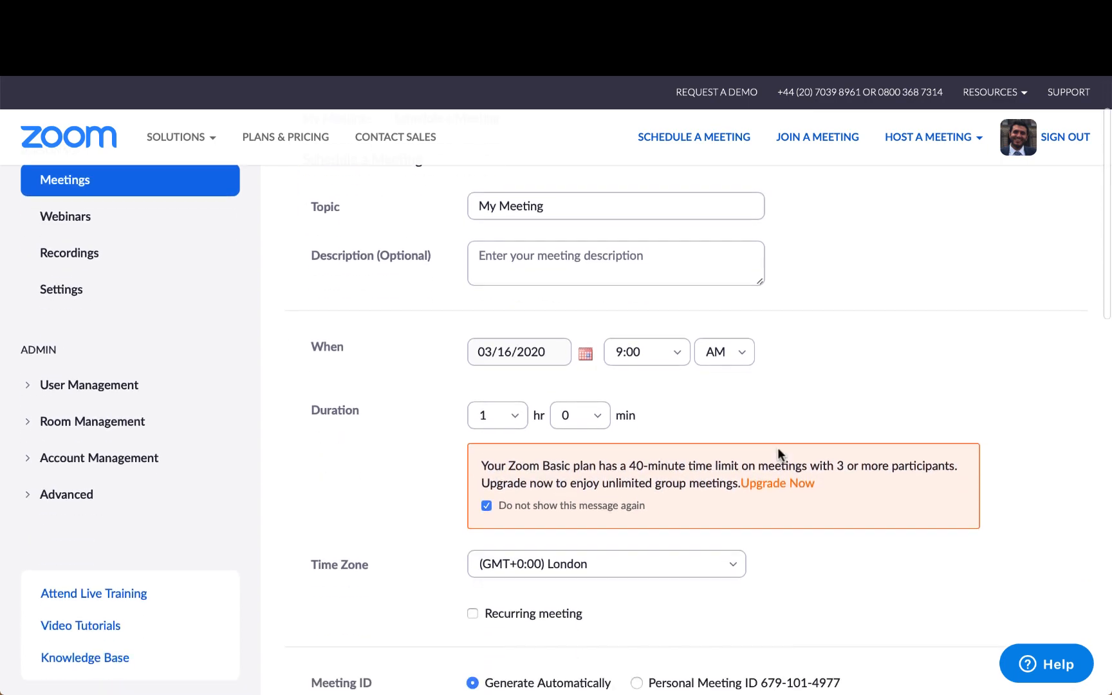
scroll(777, 454, "down", 1)
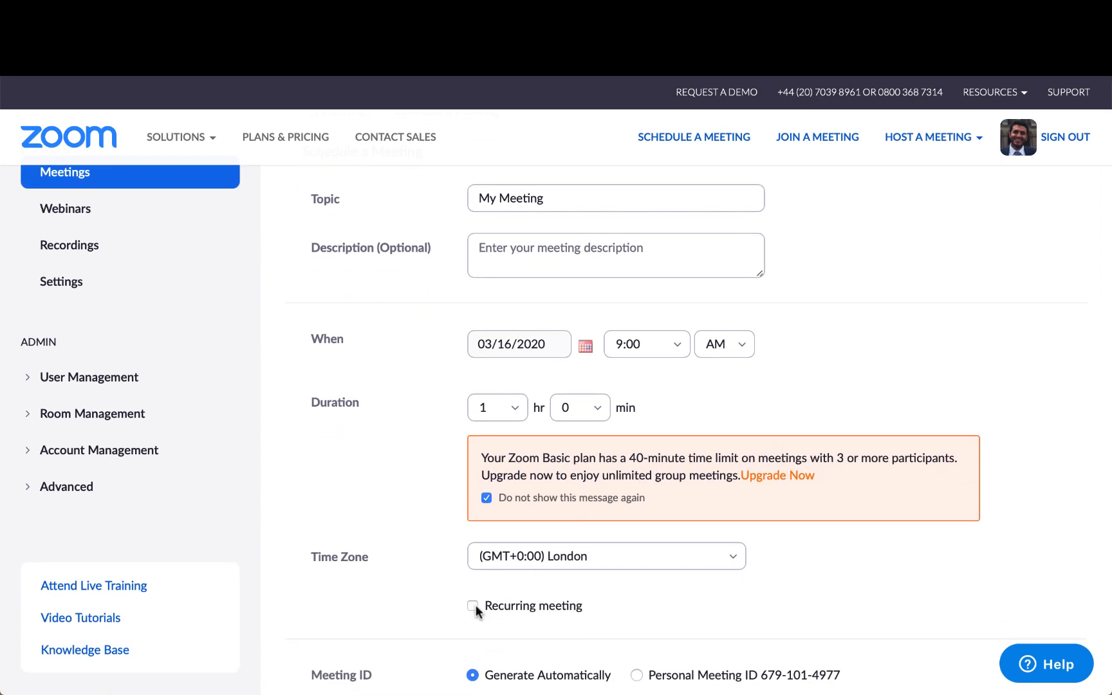
scroll(582, 396, "up", 4)
triple_click(530, 297)
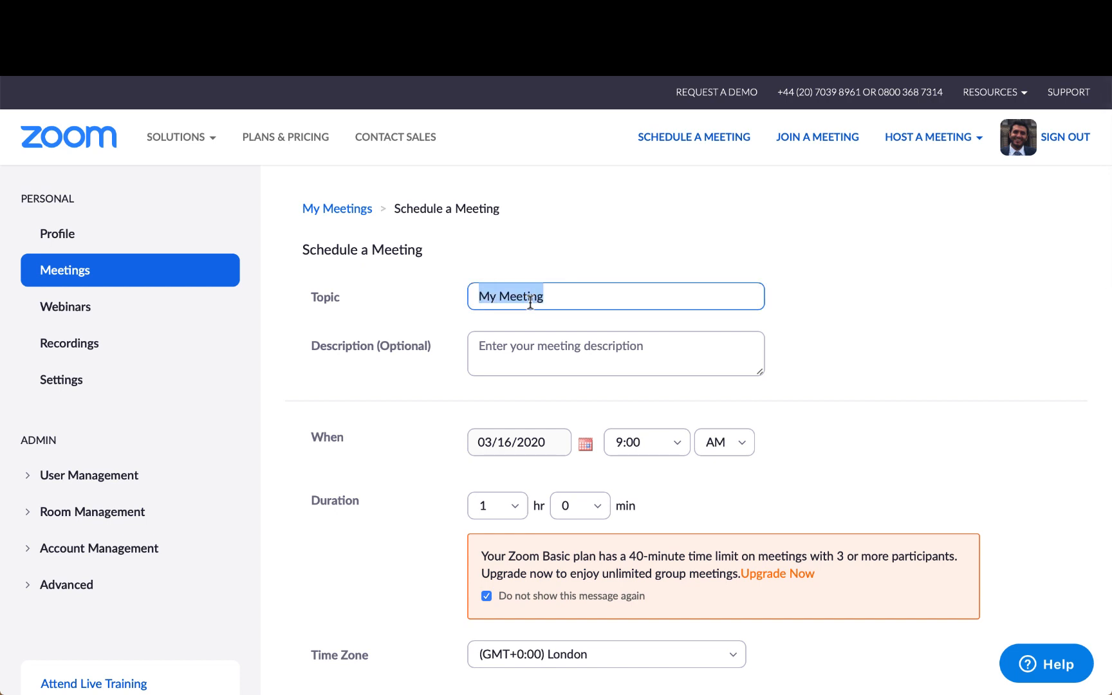
Step: Title the meeting 'Macro Tutorial 1' and set it to start at 10:00 AM on 03/16/2020
type("Macro ")
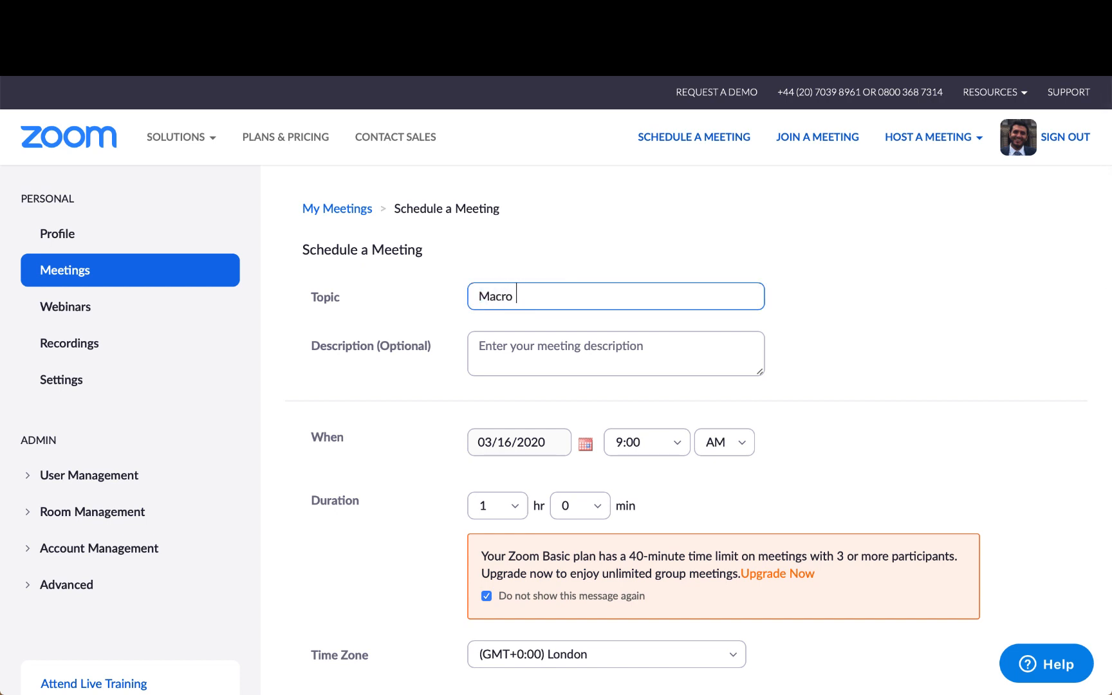
type("Tutorial 1")
scroll(563, 344, "down", 2)
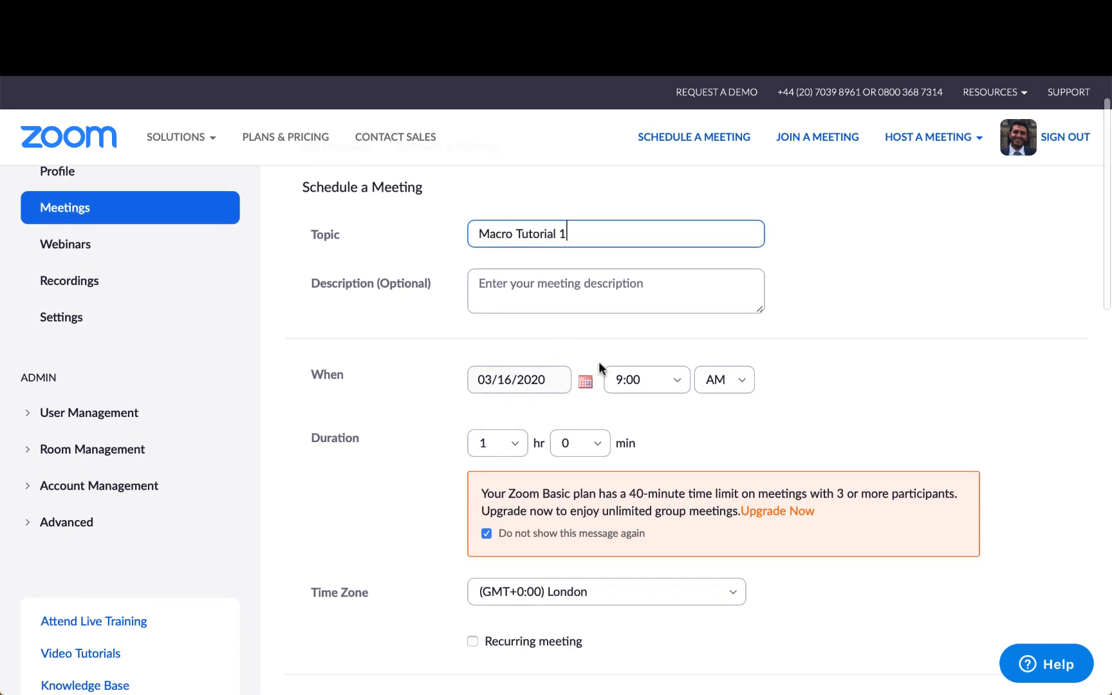
left_click(678, 380)
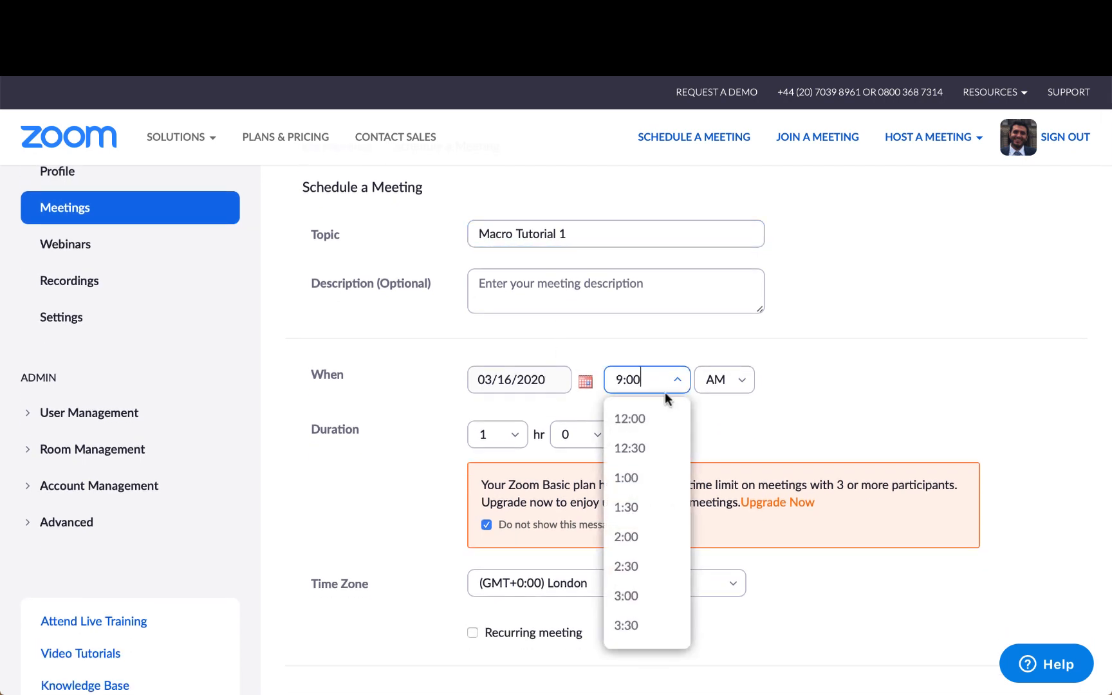
scroll(651, 457, "up", 2)
scroll(645, 385, "down", 2)
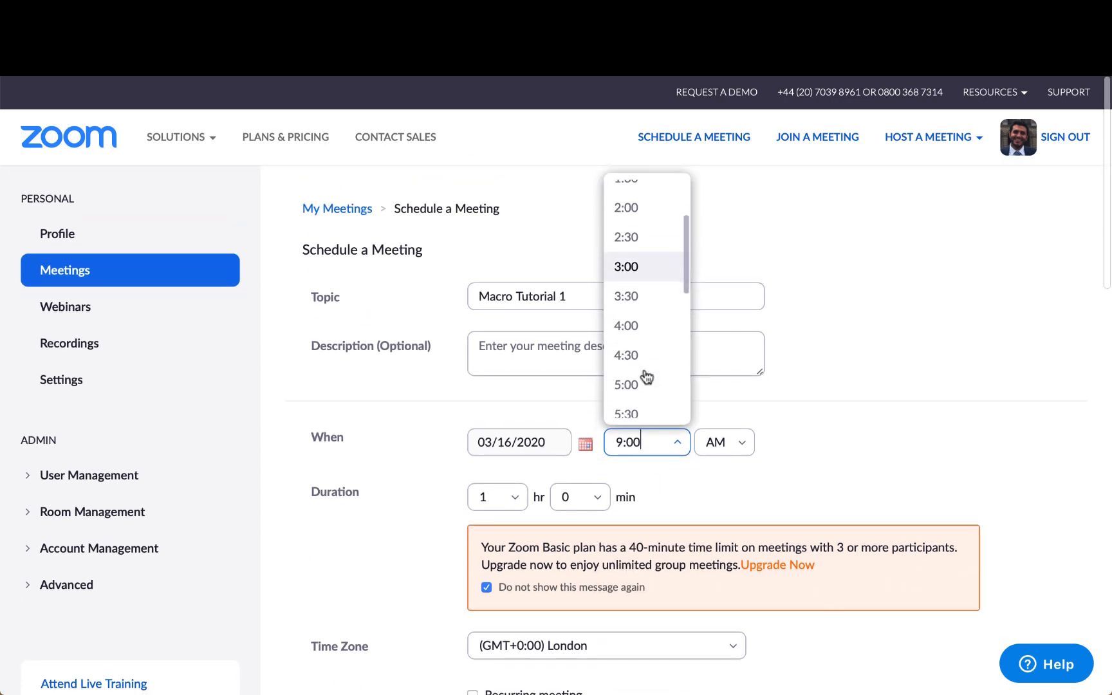
scroll(646, 377, "down", 5)
left_click(645, 345)
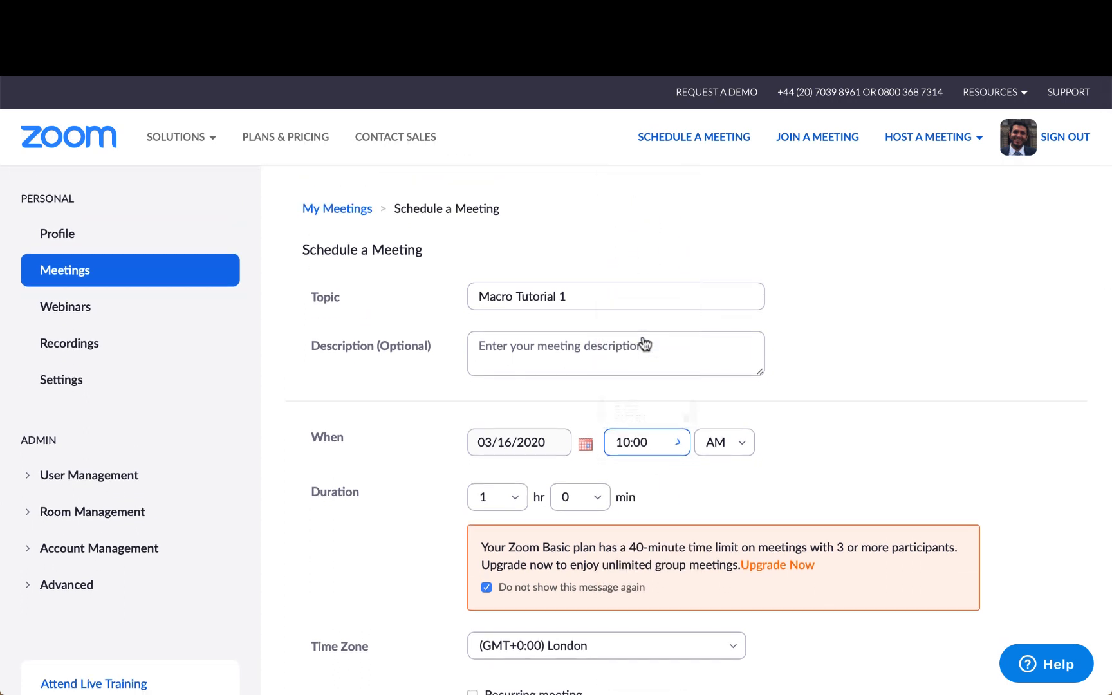
scroll(775, 438, "down", 1)
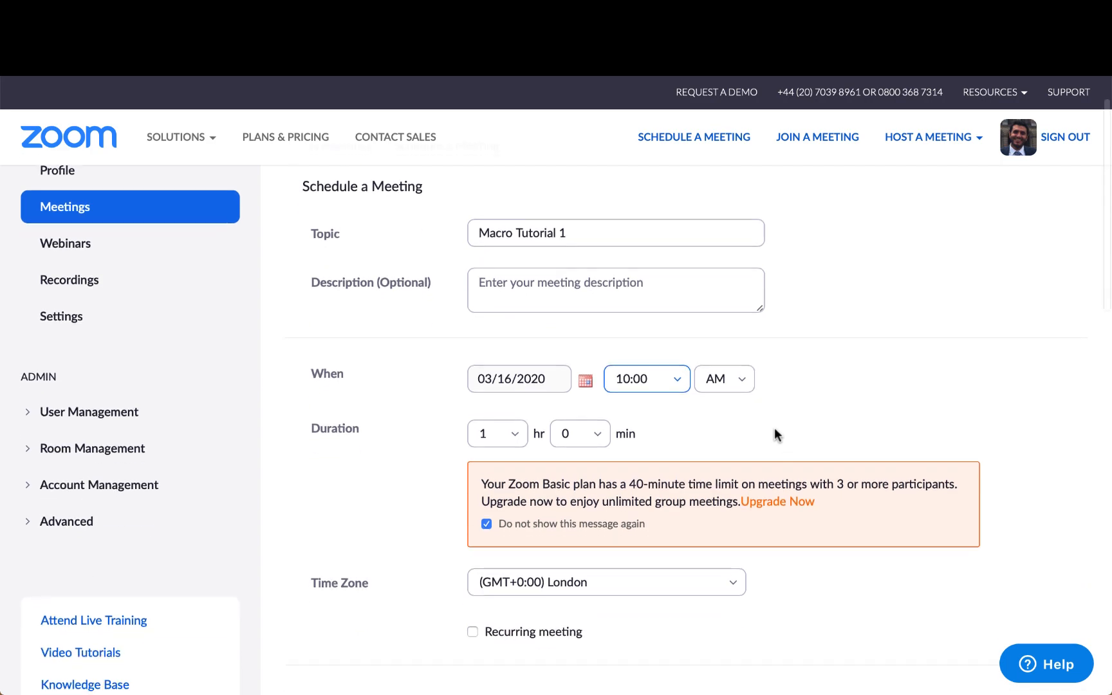
Step: Replace the existing meeting password with a new one
scroll(765, 424, "down", 5)
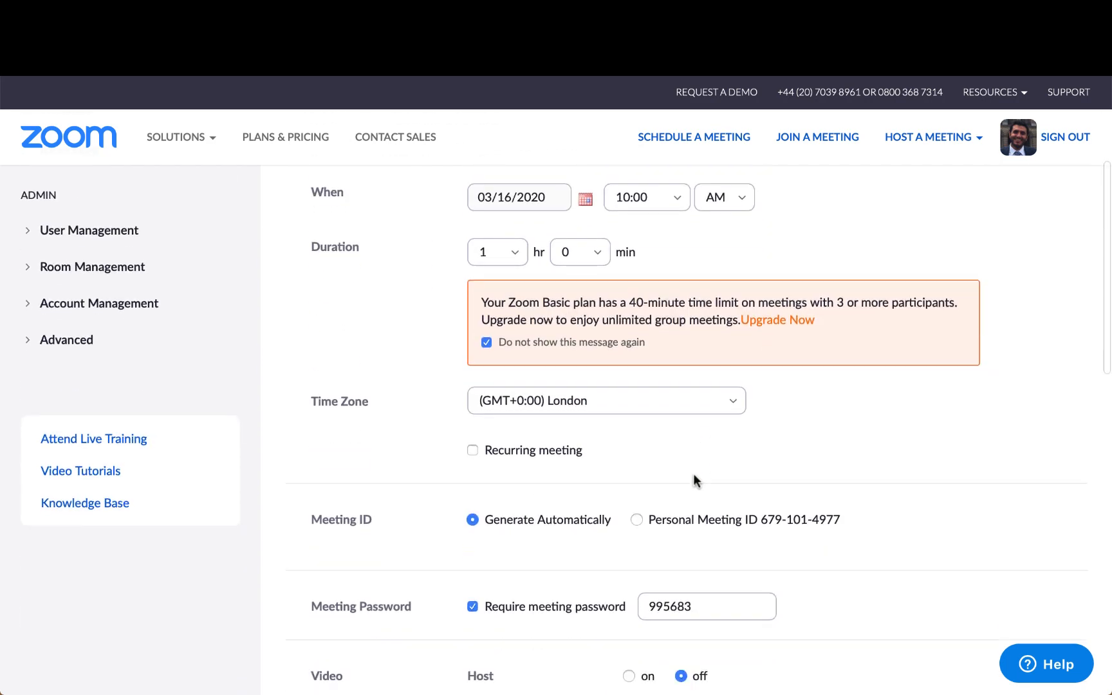
scroll(563, 491, "down", 4)
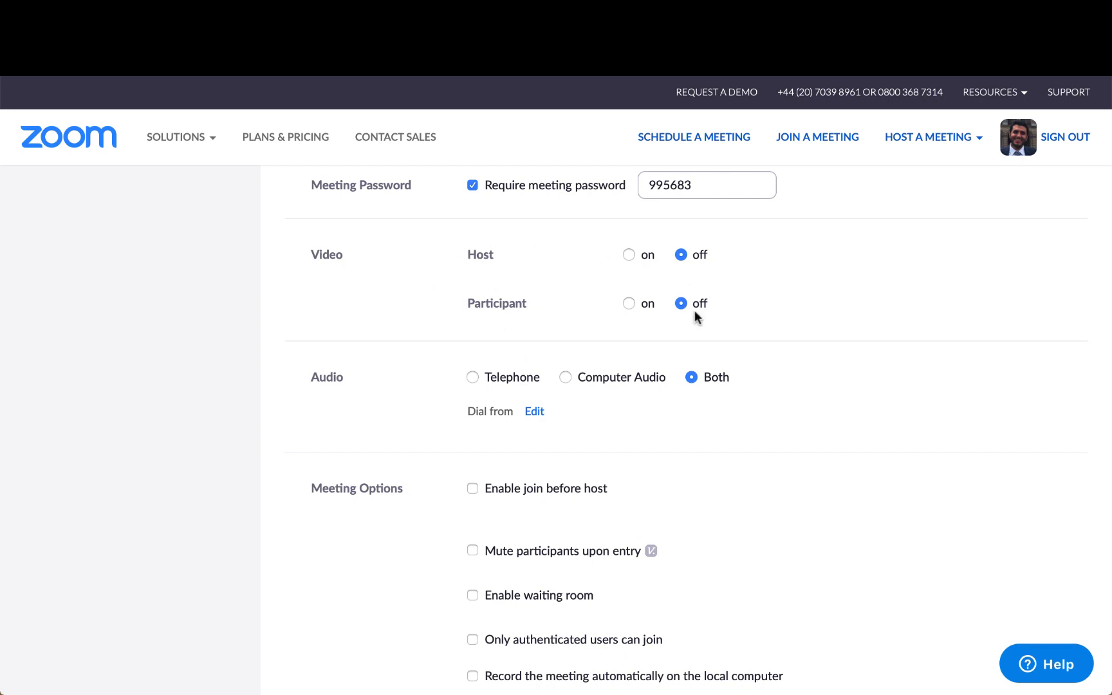
scroll(640, 340, "up", 3)
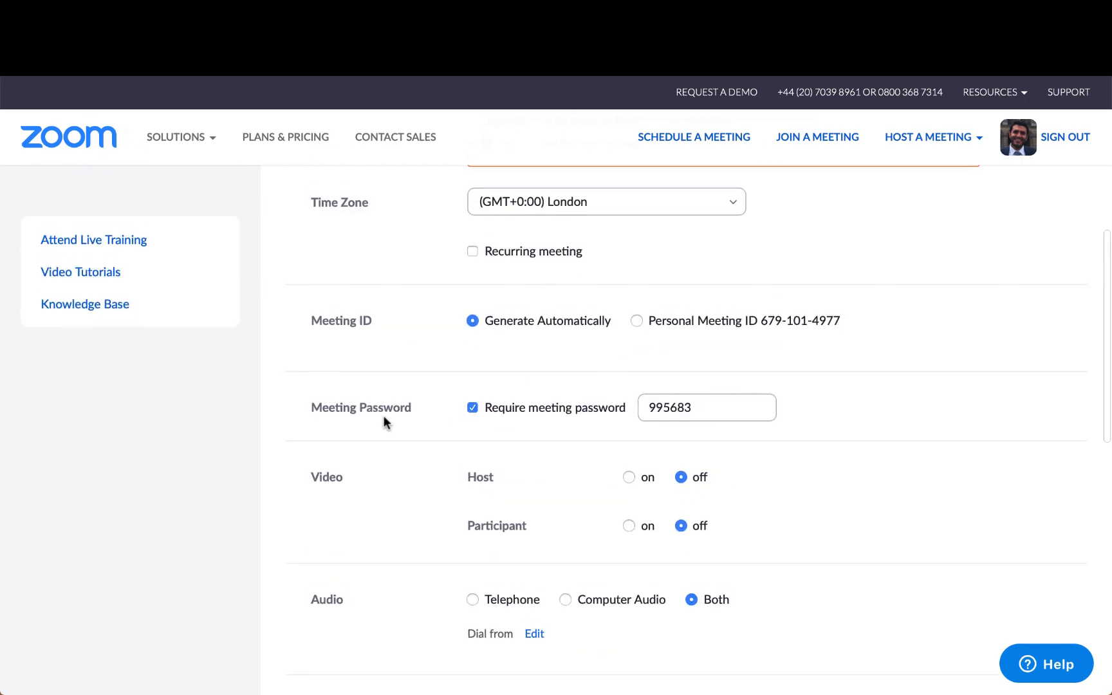
double_click(662, 402)
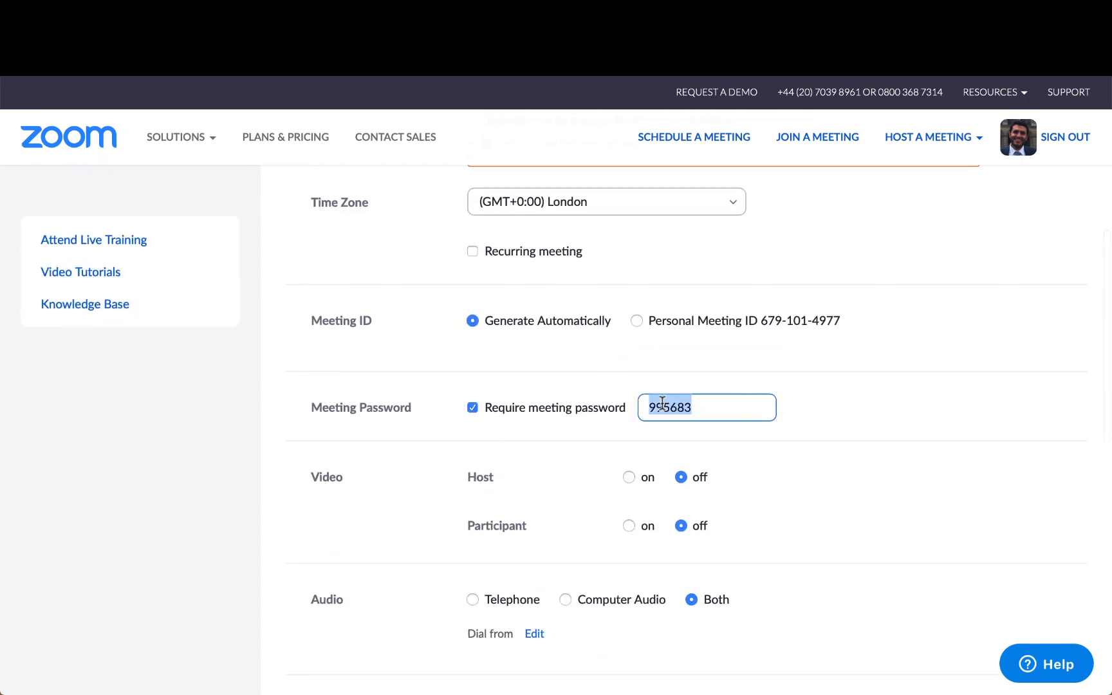
key("BackSpace")
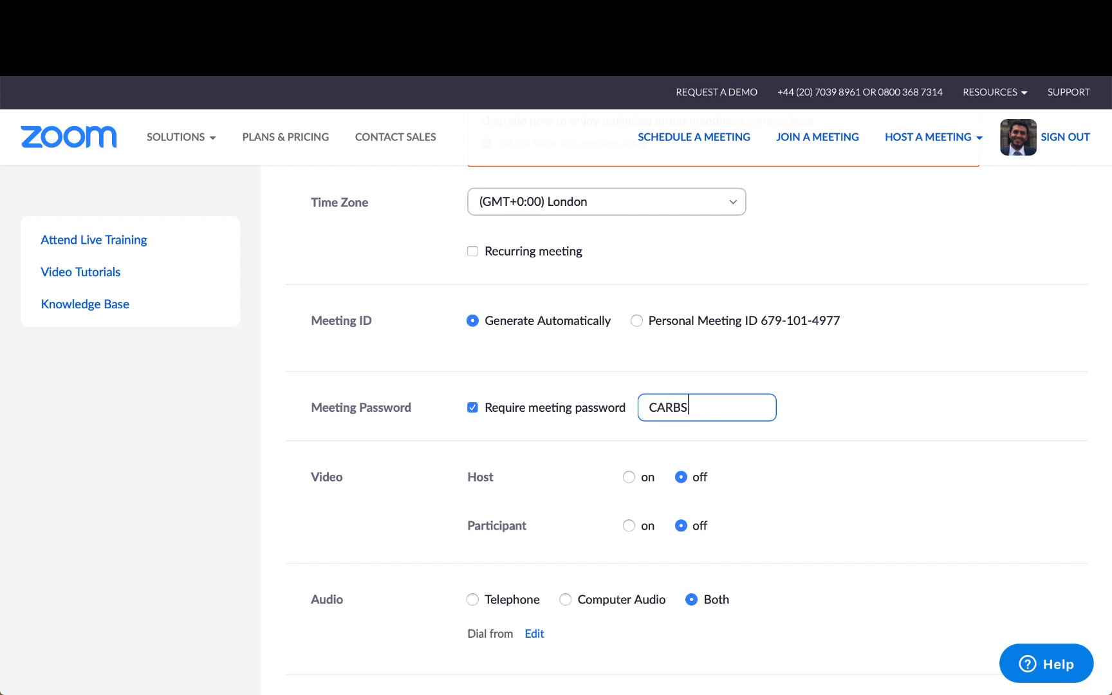
left_click(851, 479)
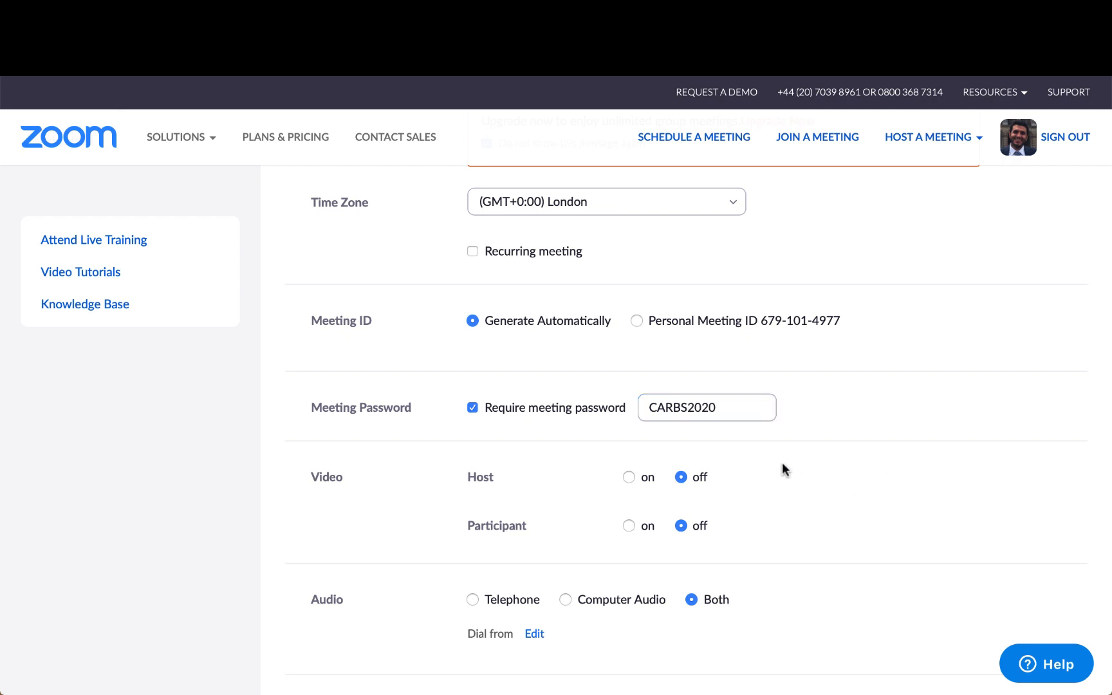
Step: Enable automatic recording on the local computer, keep mute on entry, and save the meeting
scroll(782, 462, "down", 3)
scroll(782, 462, "down", 2)
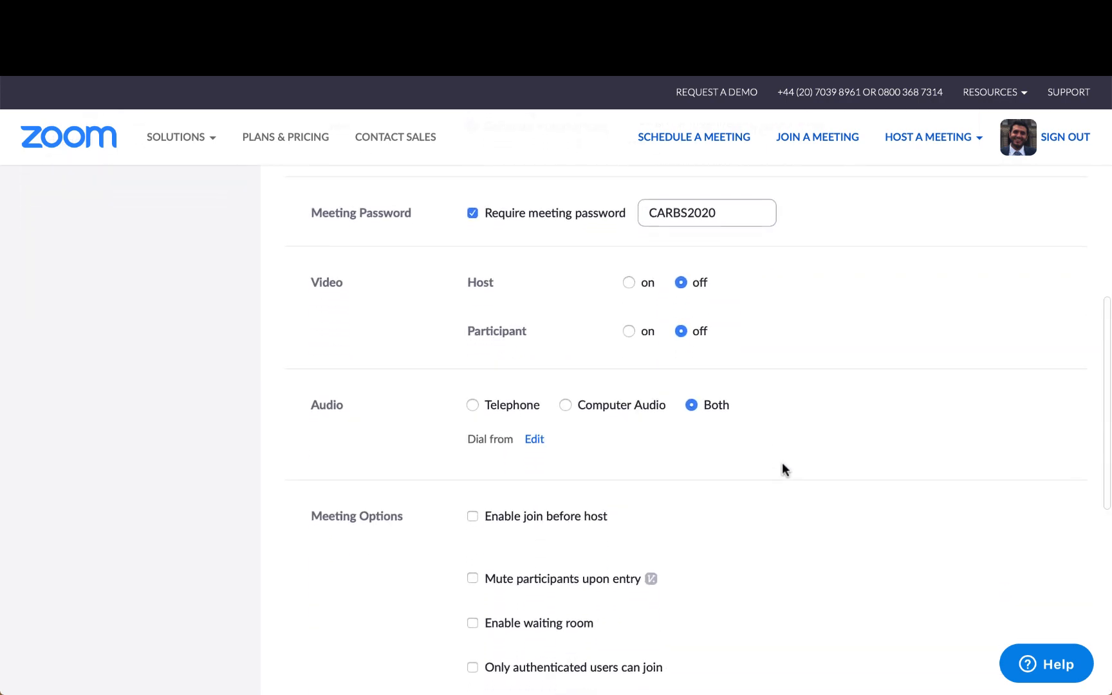
scroll(725, 438, "down", 2)
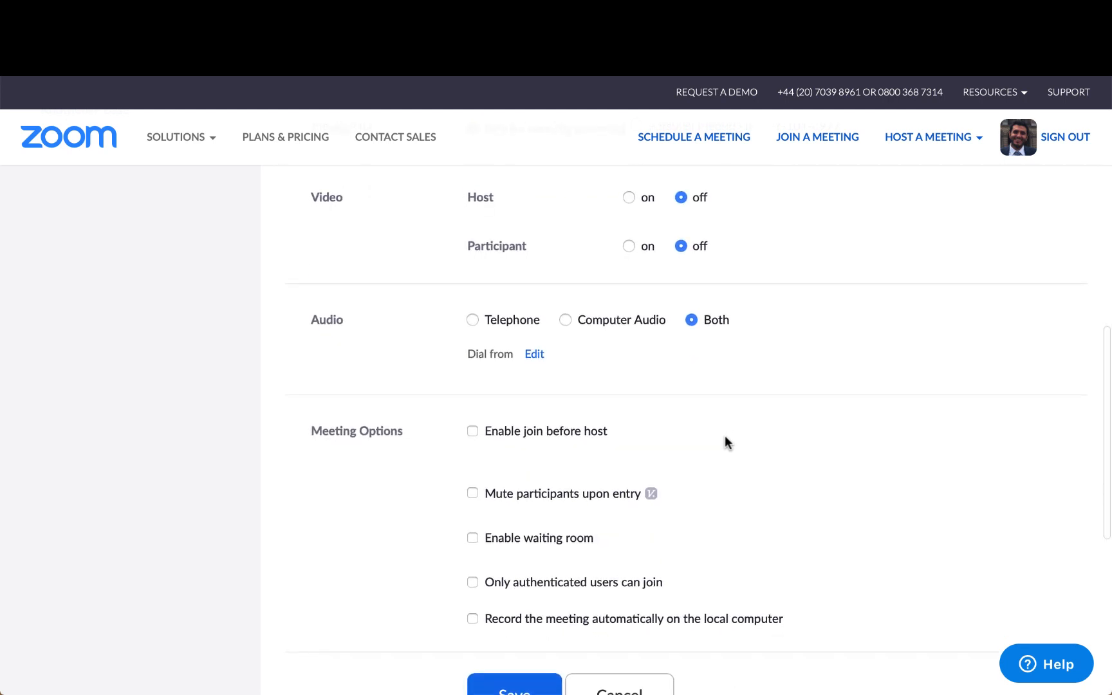
scroll(647, 446, "down", 3)
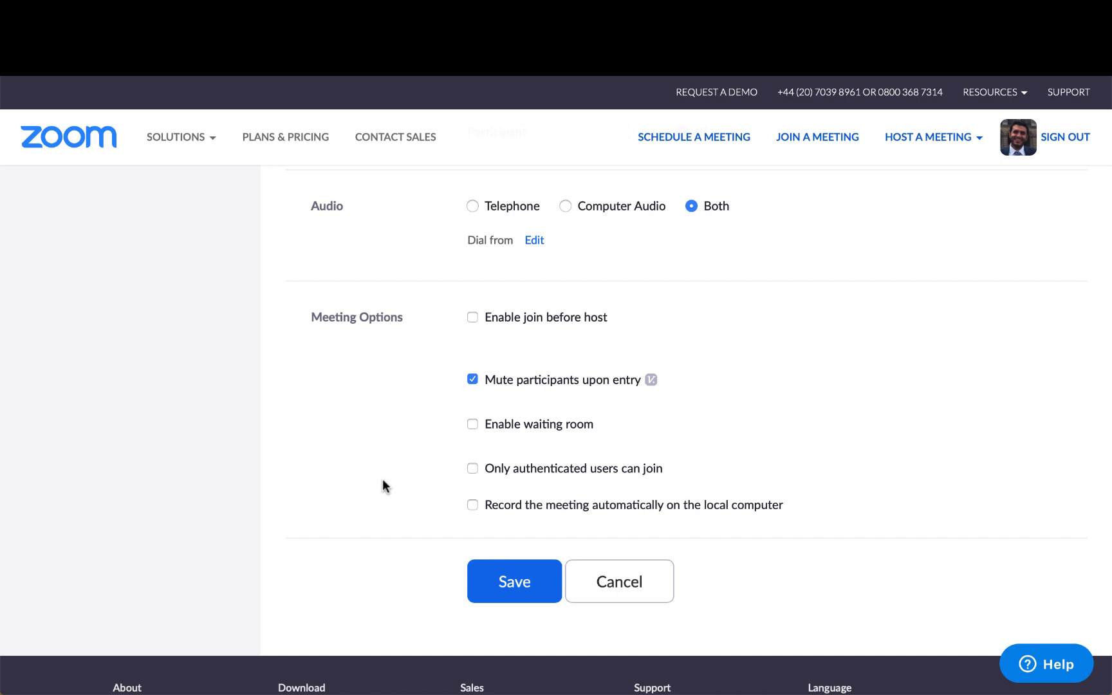
scroll(382, 480, "down", 1)
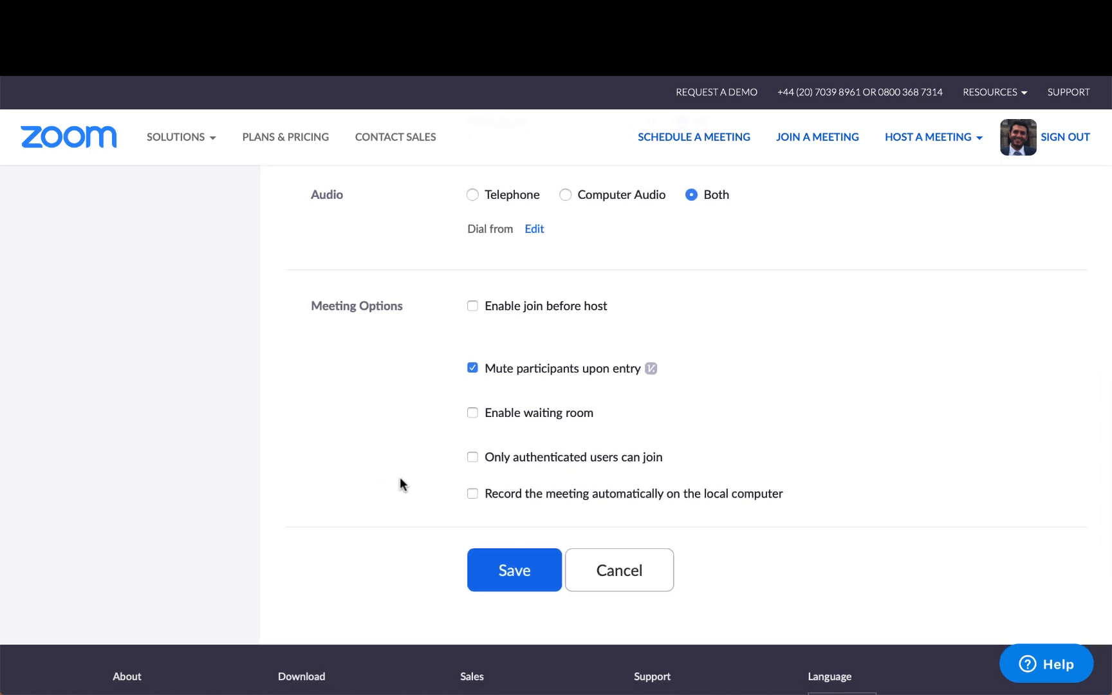
scroll(412, 341, "up", 3)
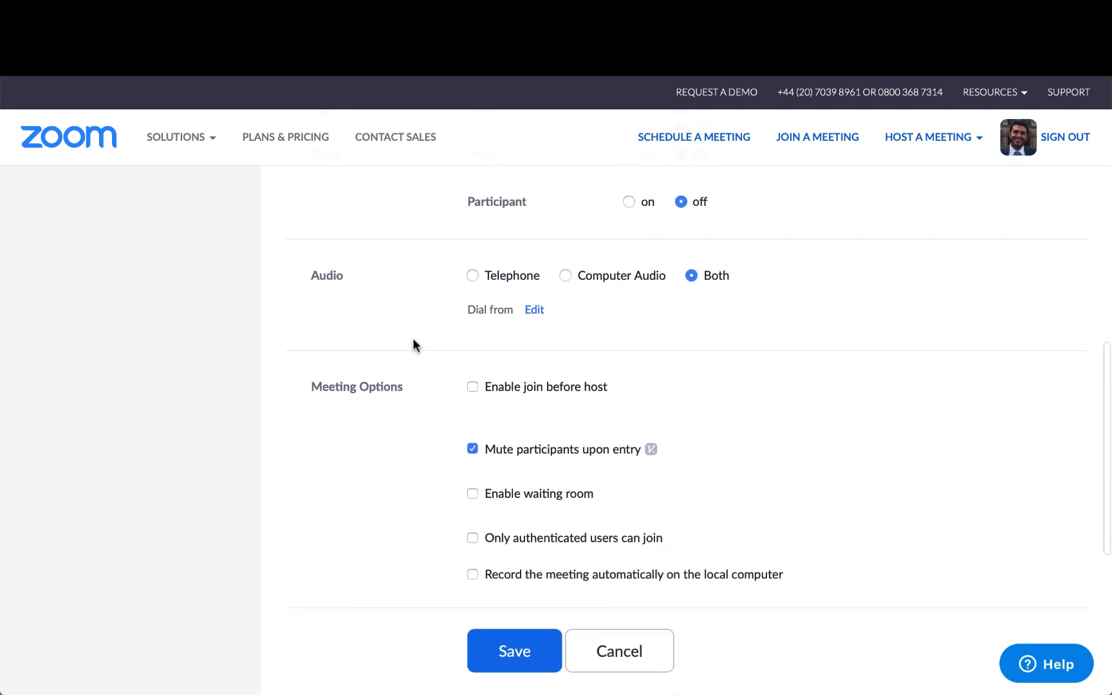
scroll(450, 444, "down", 1)
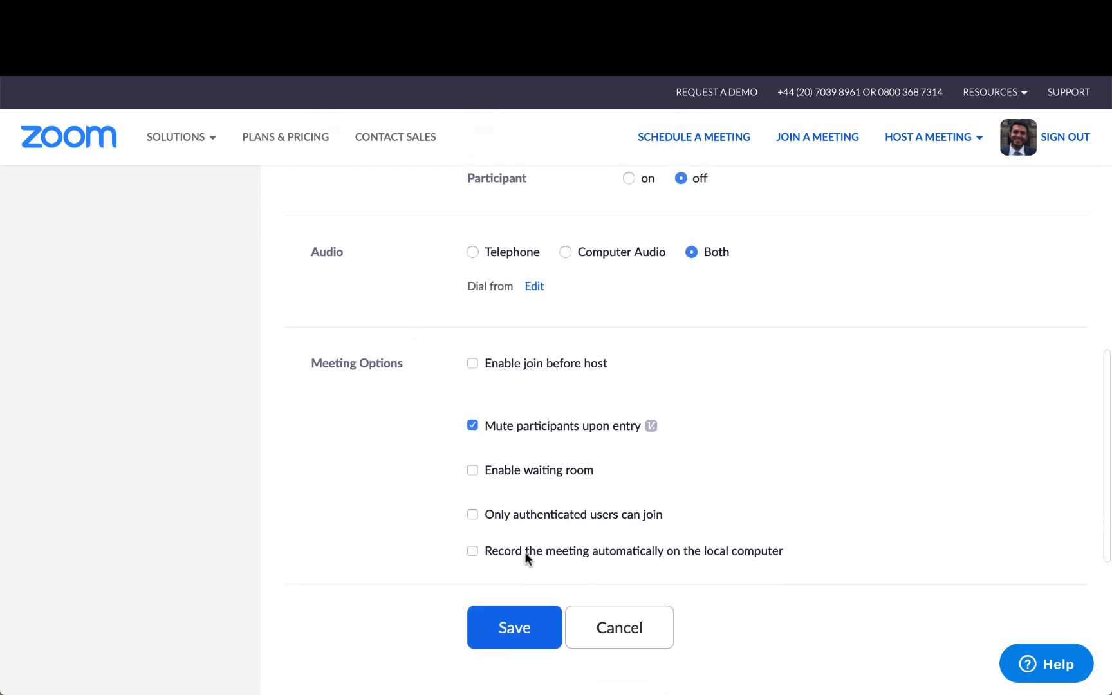
left_click_drag(488, 552, 783, 550)
scroll(783, 551, "up", 2)
scroll(782, 551, "down", 2)
left_click(499, 610)
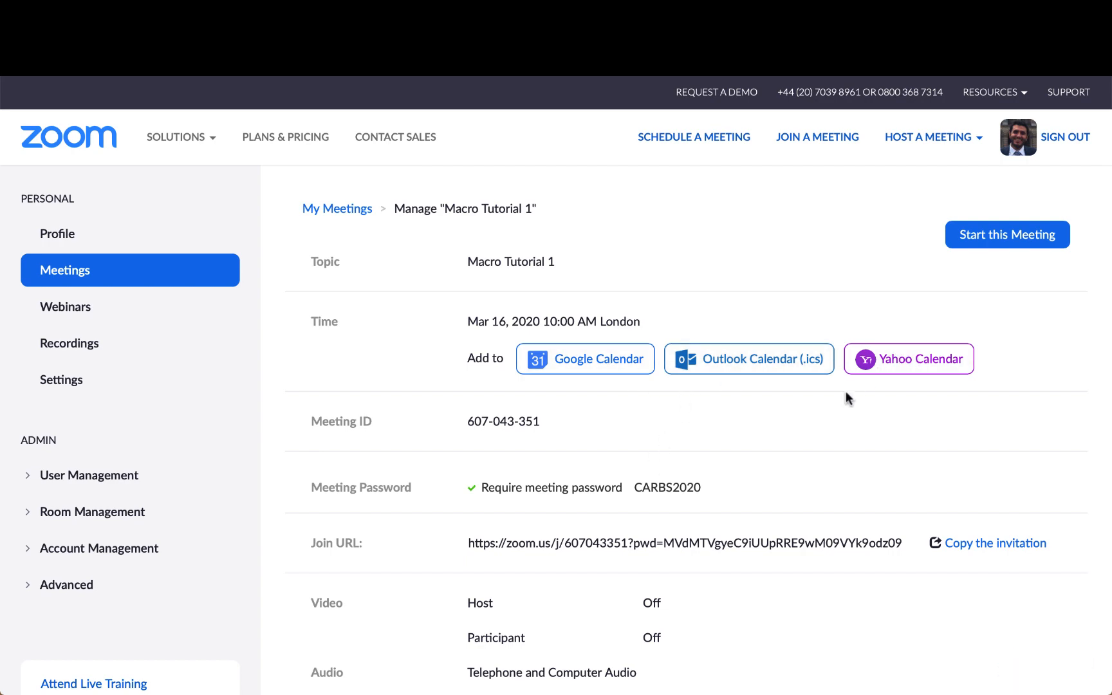
Step: Scroll through the saved Macro Tutorial 1 page to check muting on entry and local recording
scroll(845, 392, "down", 2)
scroll(845, 394, "down", 4)
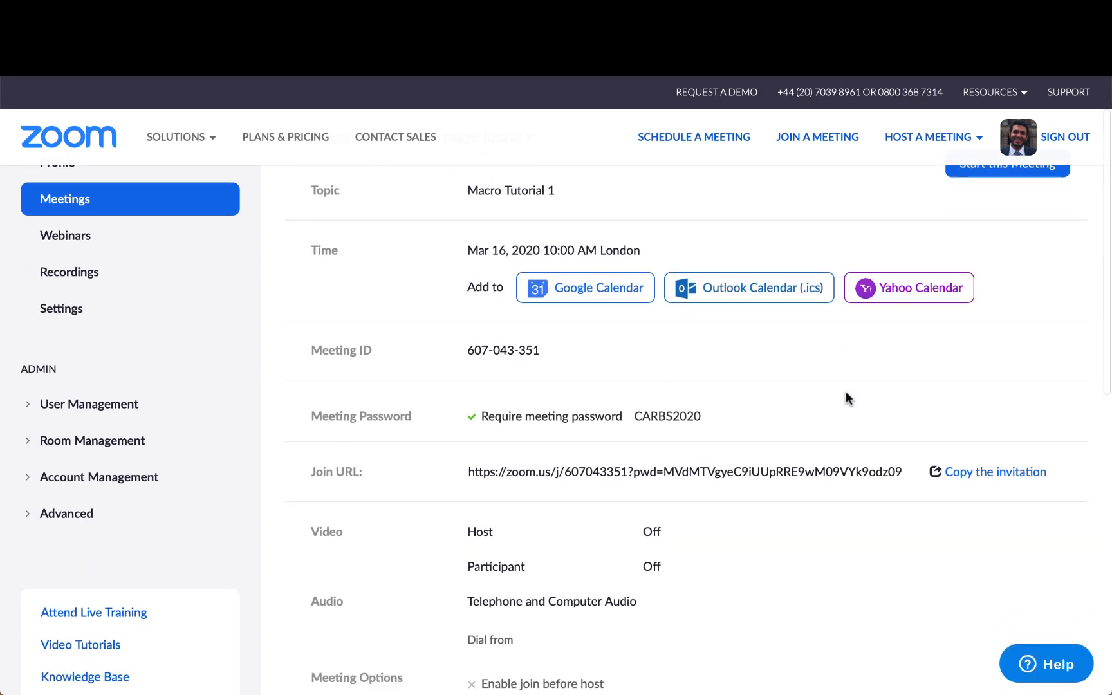
scroll(846, 391, "down", 3)
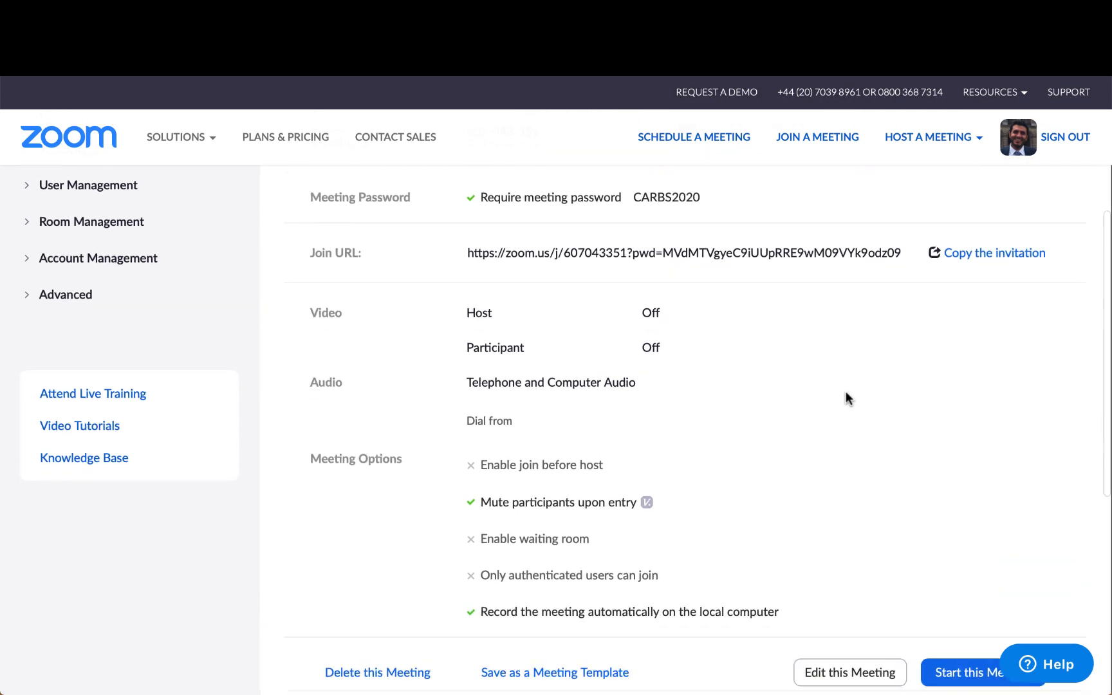
scroll(846, 391, "up", 2)
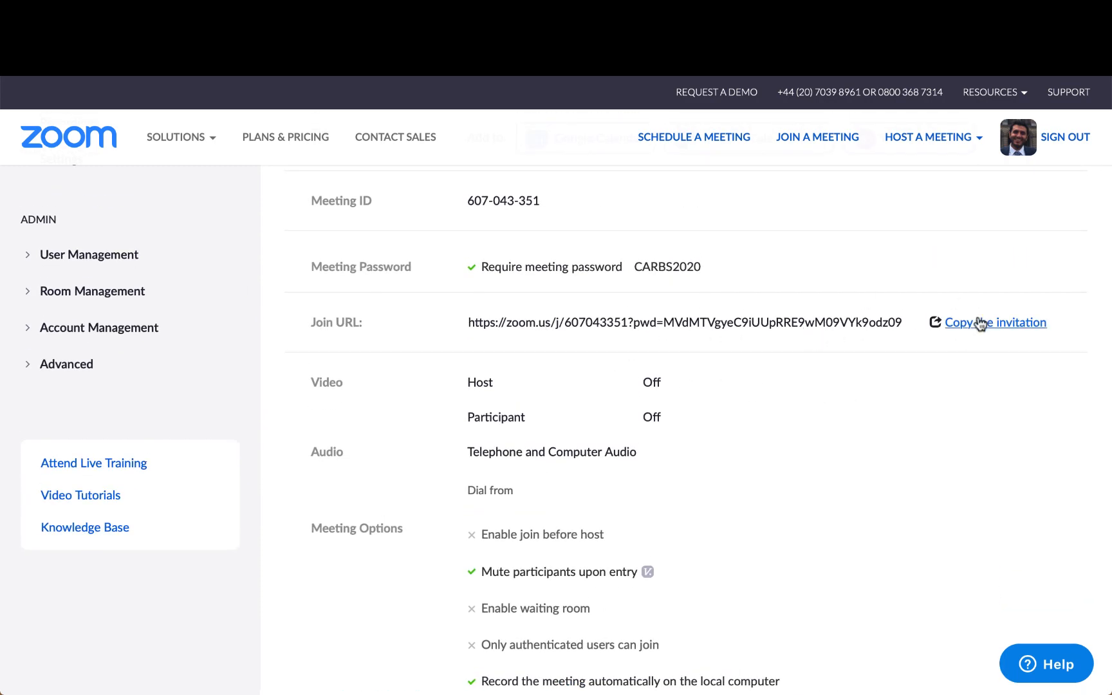
Step: Copy the full Macro Tutorial 1 invitation text to the clipboard
left_click(949, 322)
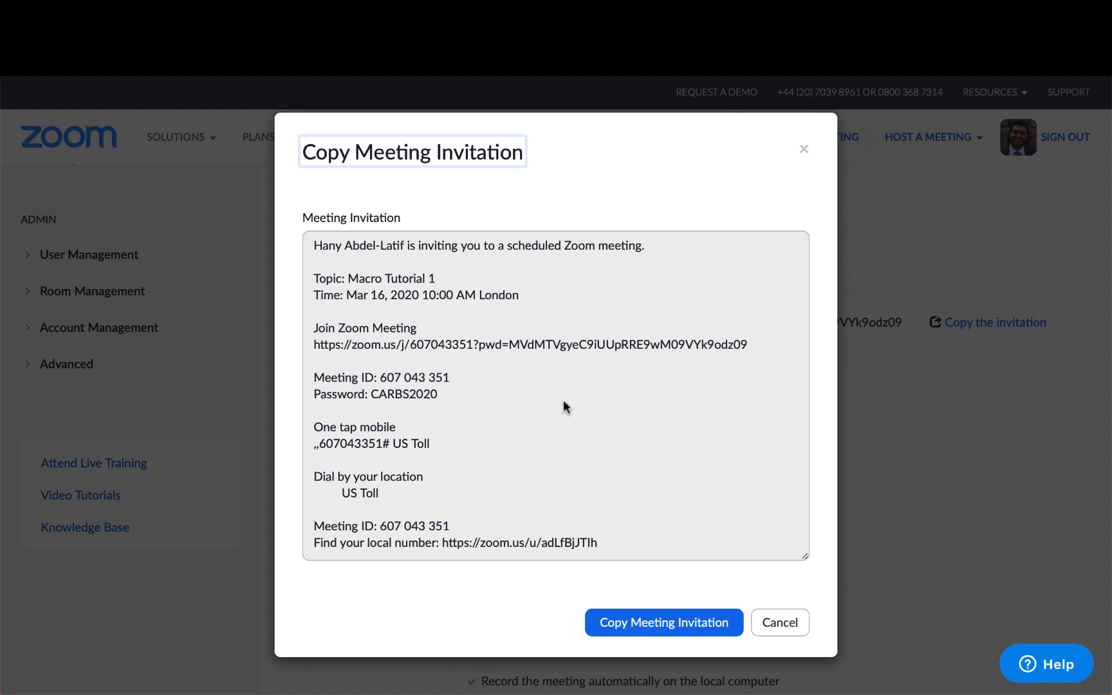
scroll(563, 401, "down", 2)
scroll(563, 401, "up", 2)
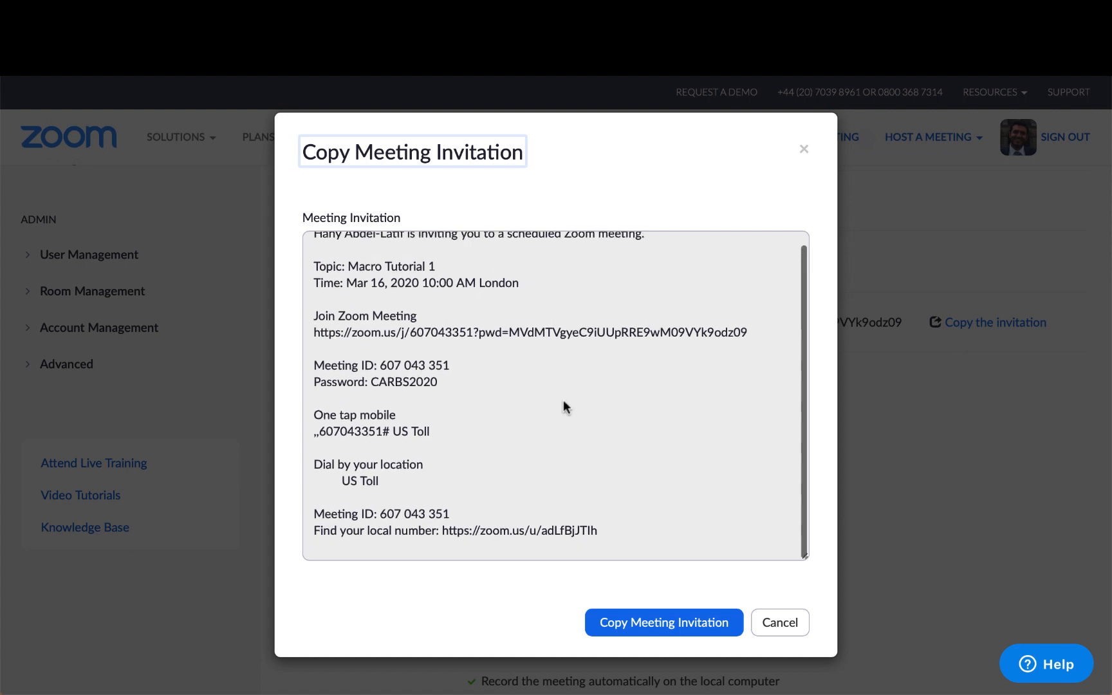
scroll(558, 394, "down", 1)
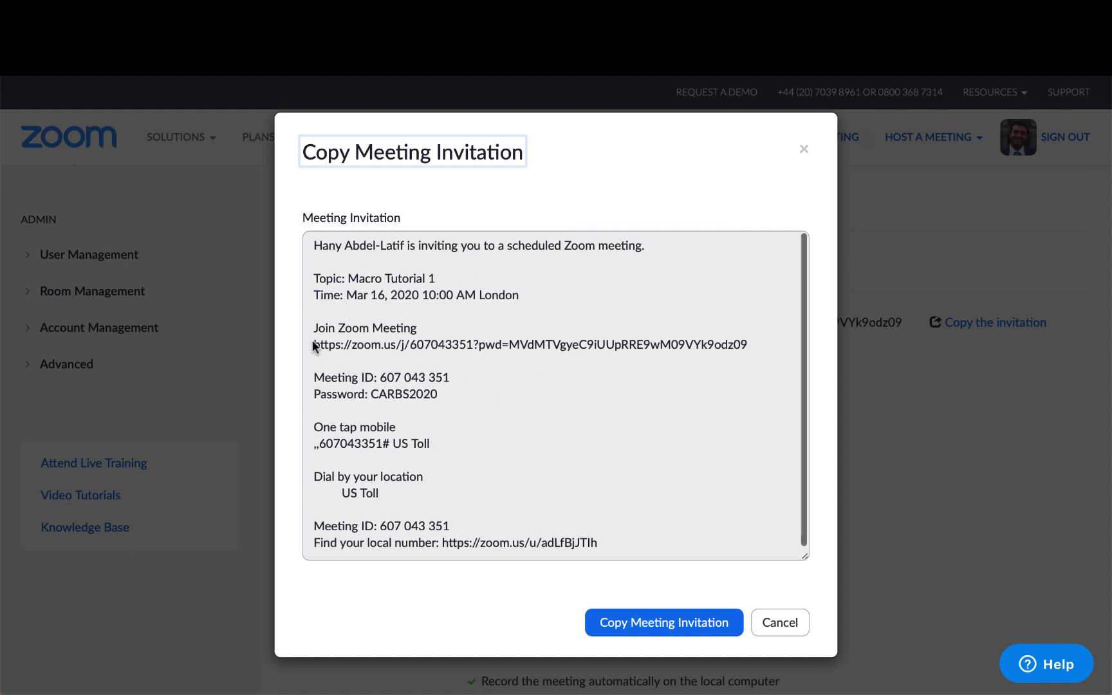
left_click(639, 632)
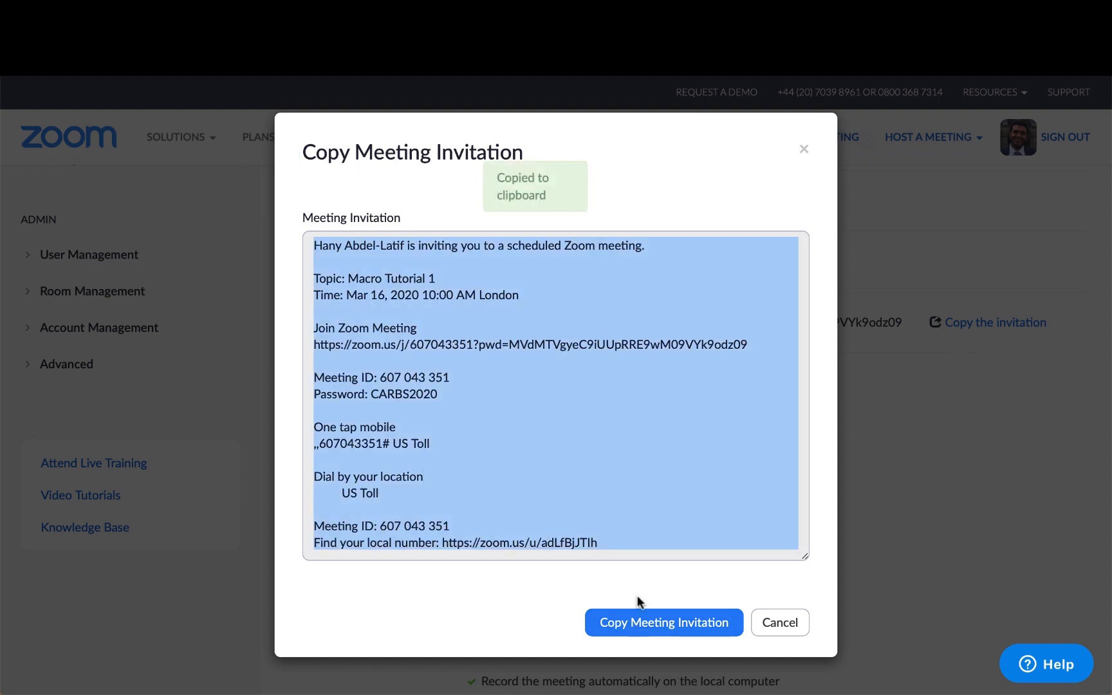
Step: Select the Join Zoom Meeting link line, then close the invitation window
left_click(348, 330)
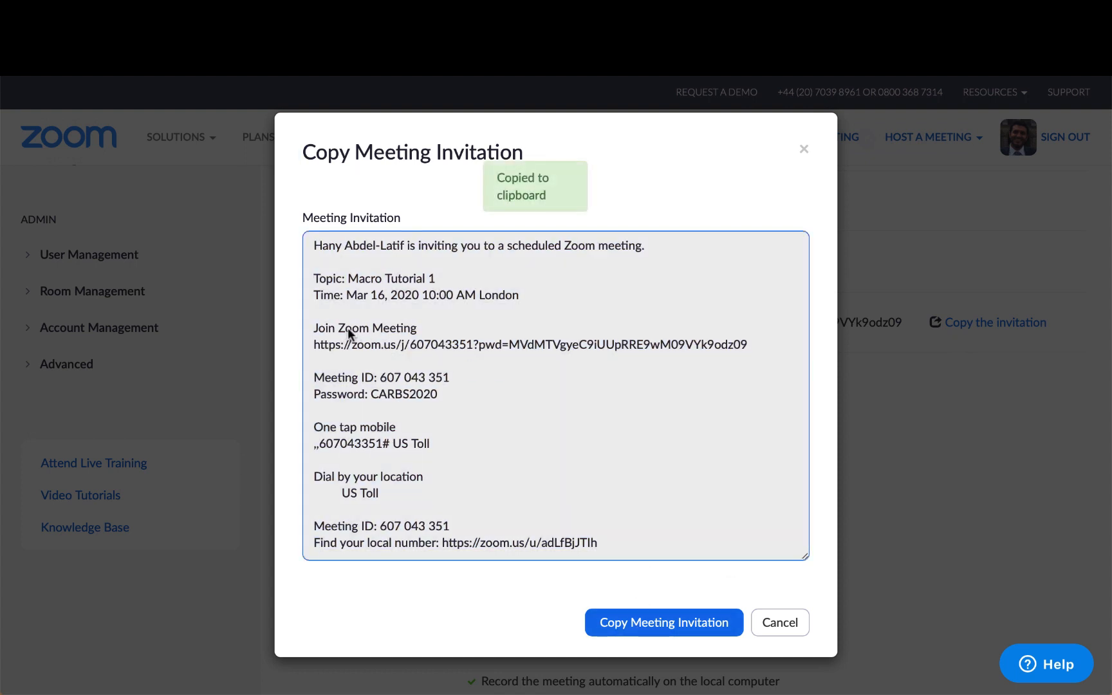
left_click_drag(314, 345, 750, 354)
left_click(583, 360)
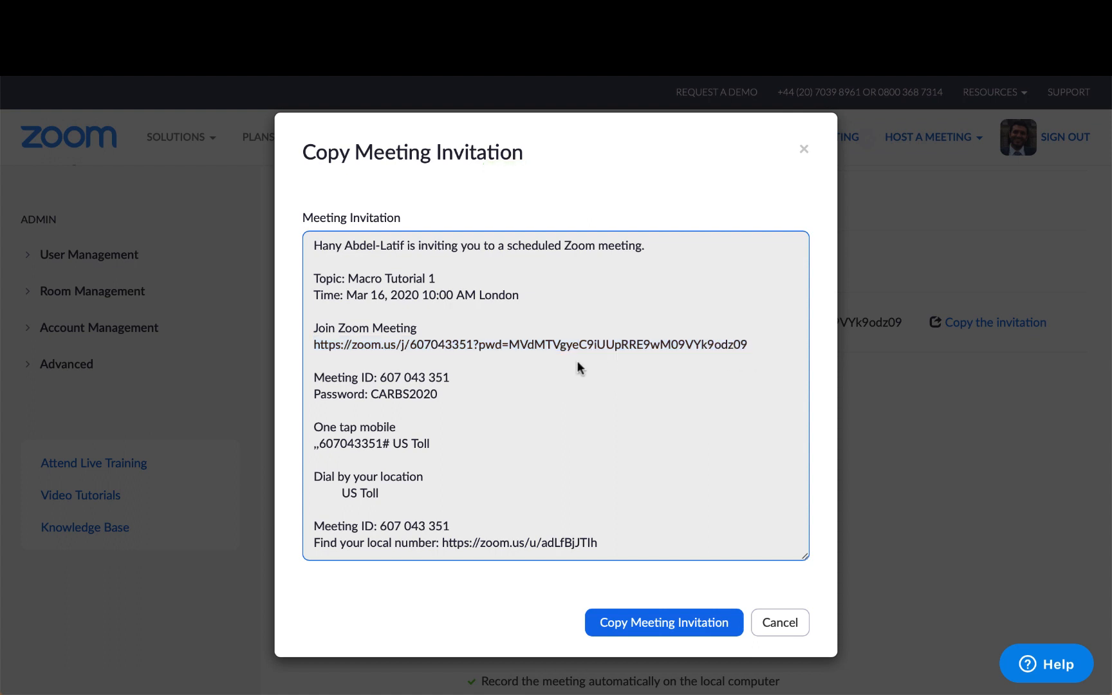
left_click(779, 622)
scroll(784, 416, "down", 5)
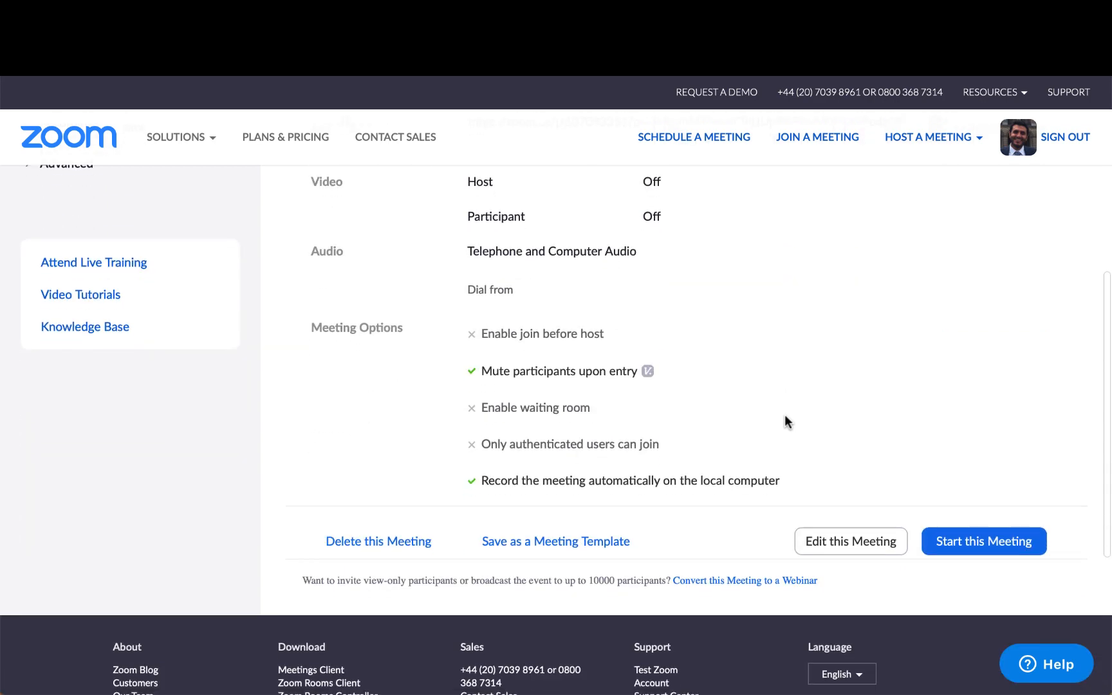
scroll(784, 415, "up", 1)
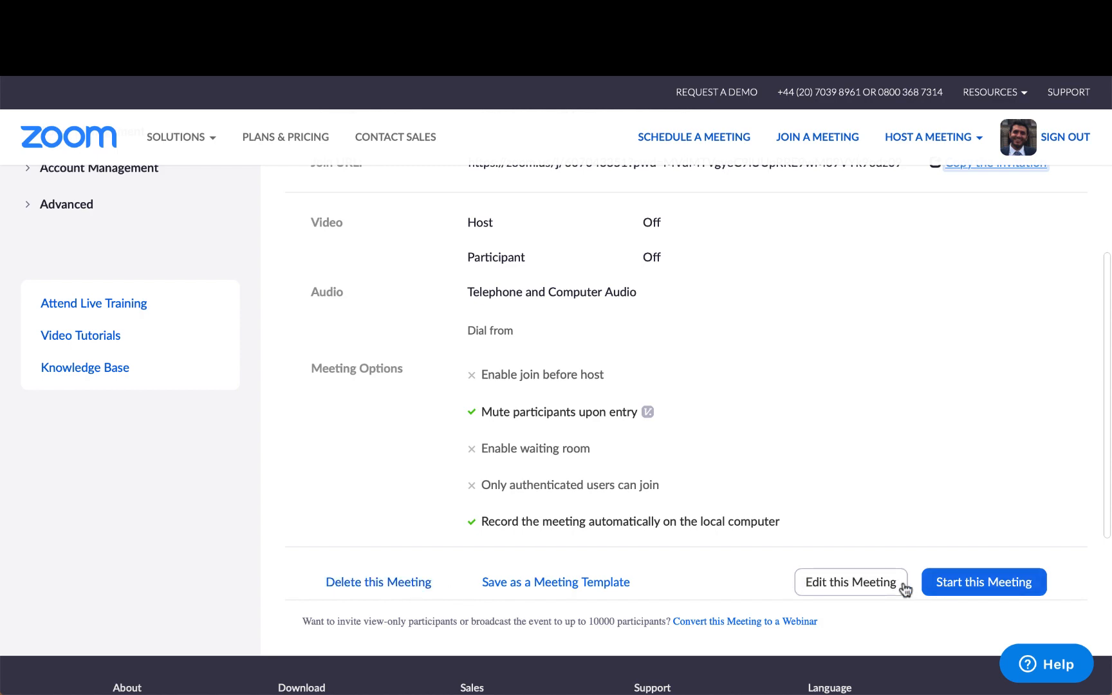
scroll(864, 460, "up", 6)
scroll(864, 461, "down", 5)
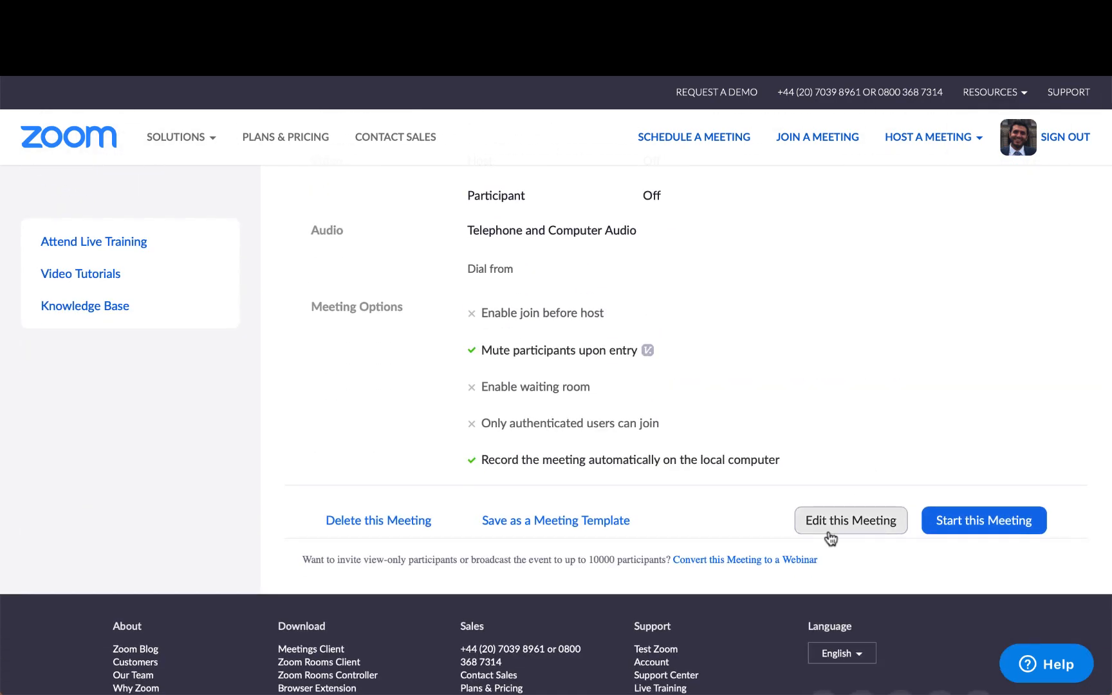
scroll(881, 450, "up", 3)
scroll(887, 421, "up", 5)
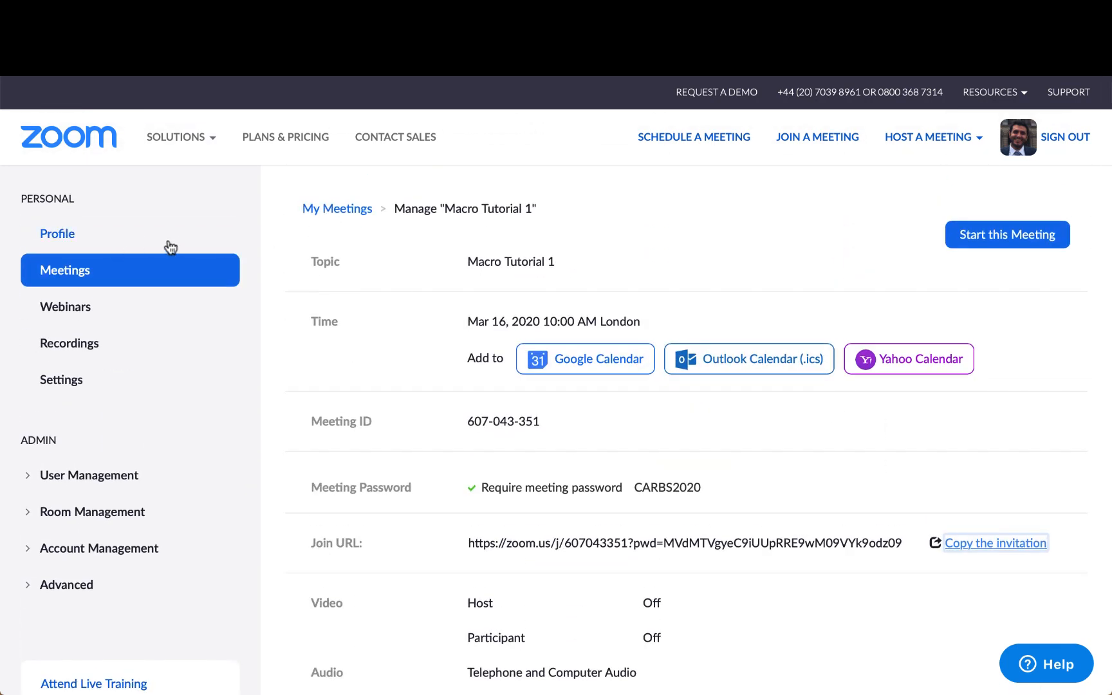
left_click(77, 273)
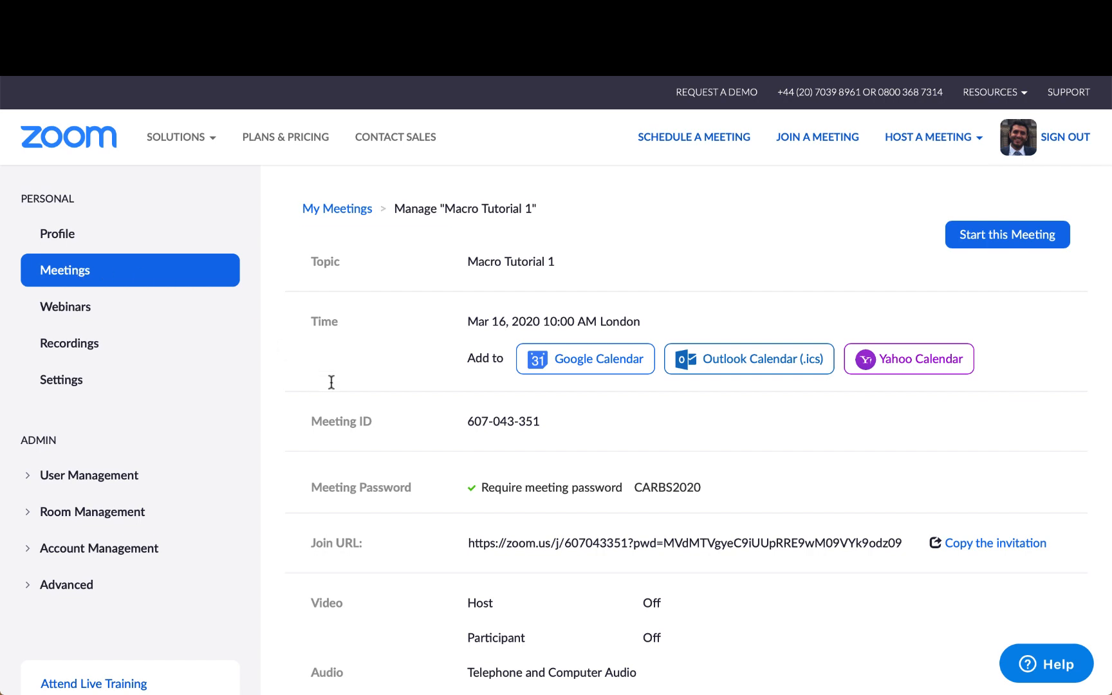
Step: Schedule another meeting titled 'A new meeting' starting at 8:30
left_click(352, 270)
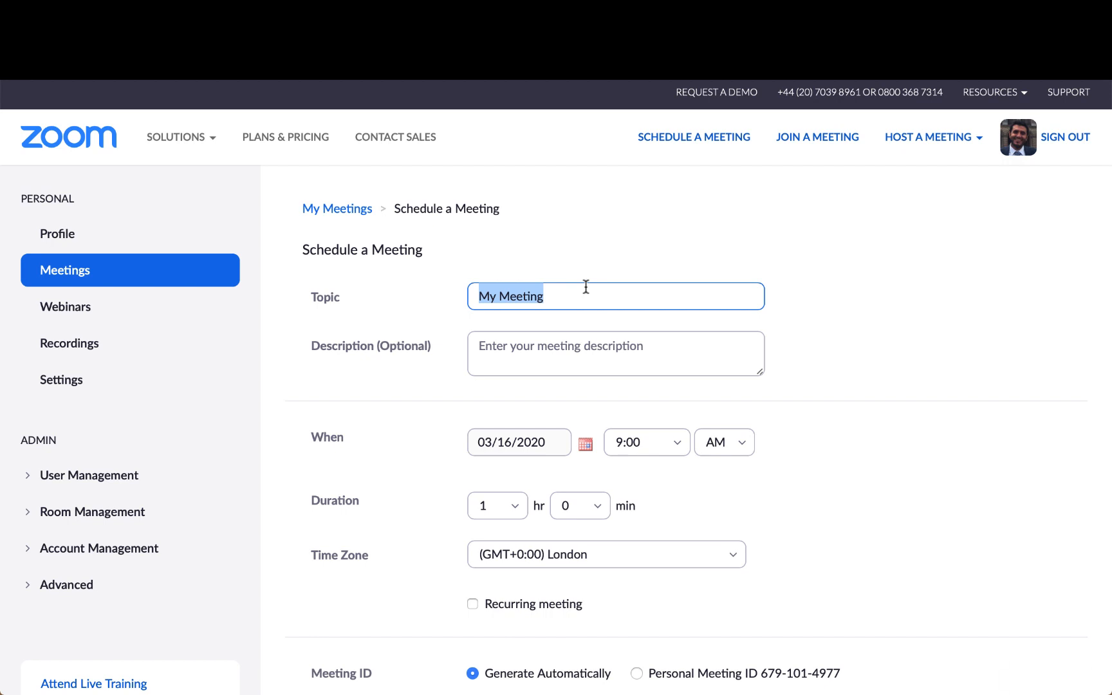
type("A new meetin")
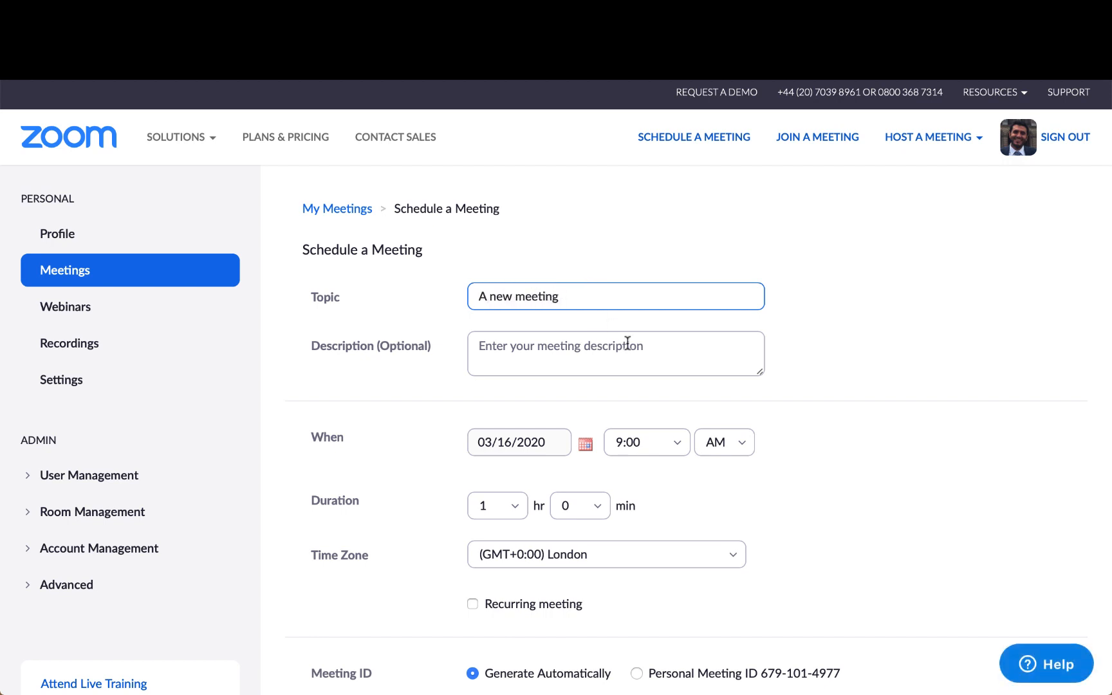
left_click(674, 445)
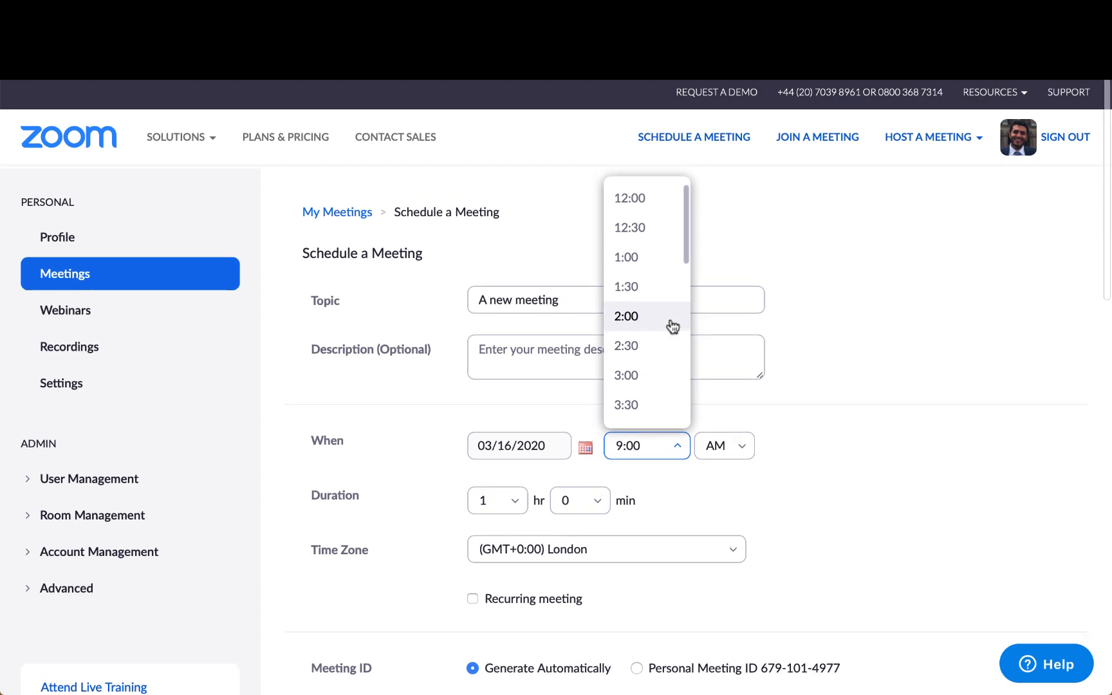
scroll(669, 324, "down", 3)
scroll(671, 325, "down", 3)
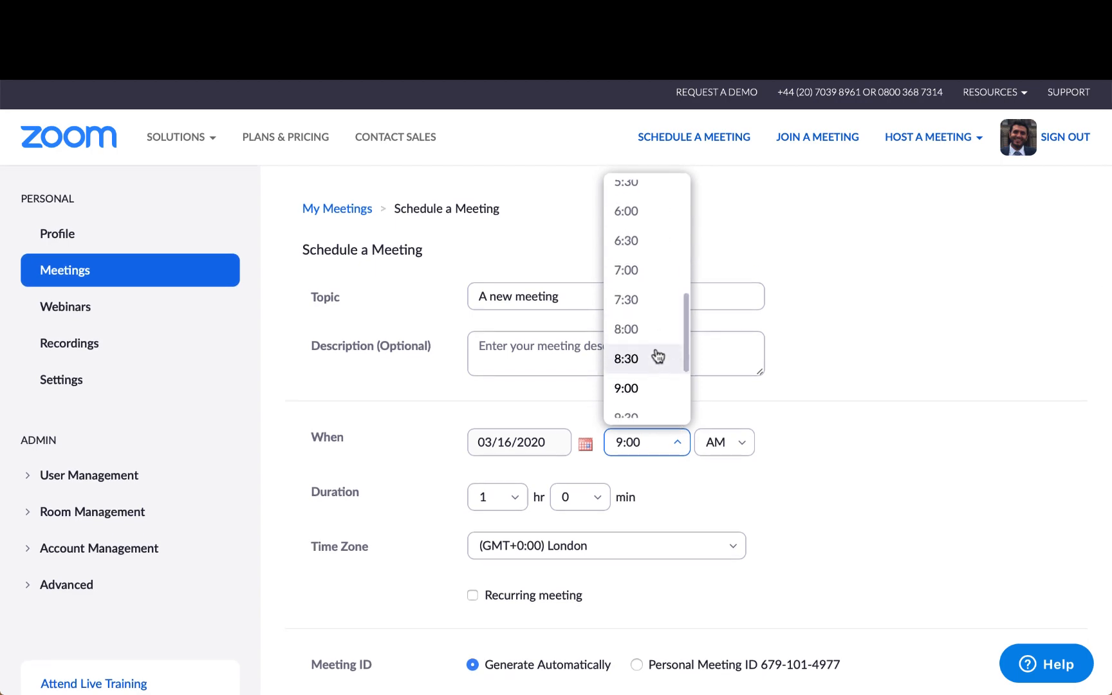
left_click(661, 354)
Step: Turn off the meeting password requirement and save the meeting
scroll(701, 476, "down", 2)
scroll(720, 431, "down", 4)
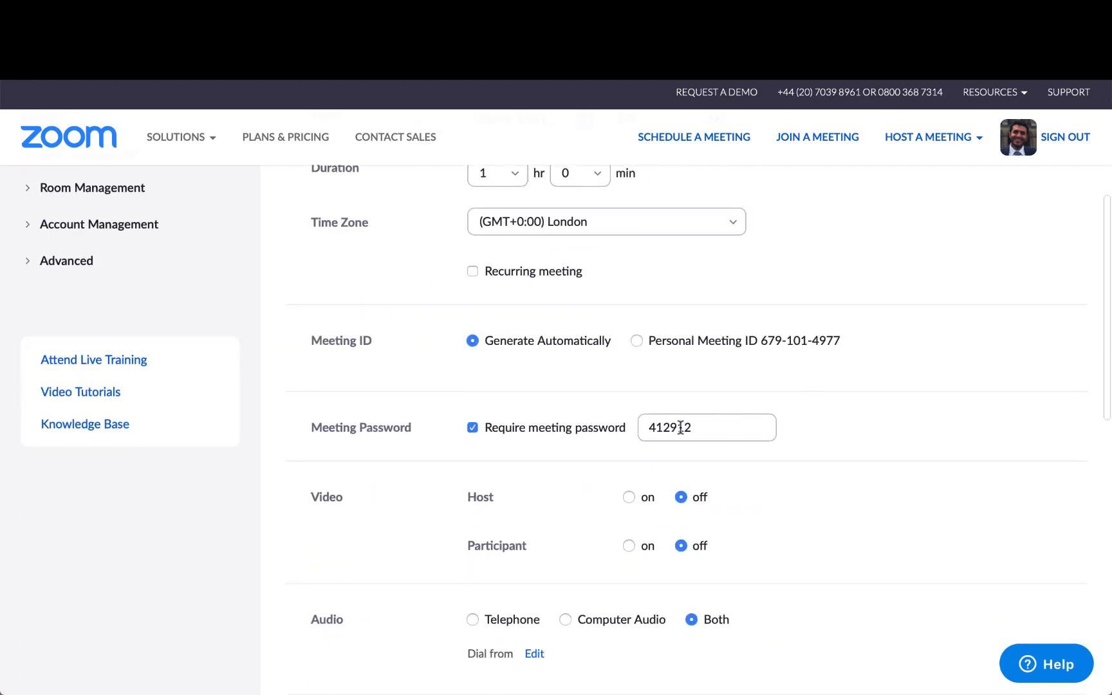
double_click(680, 427)
left_click(472, 427)
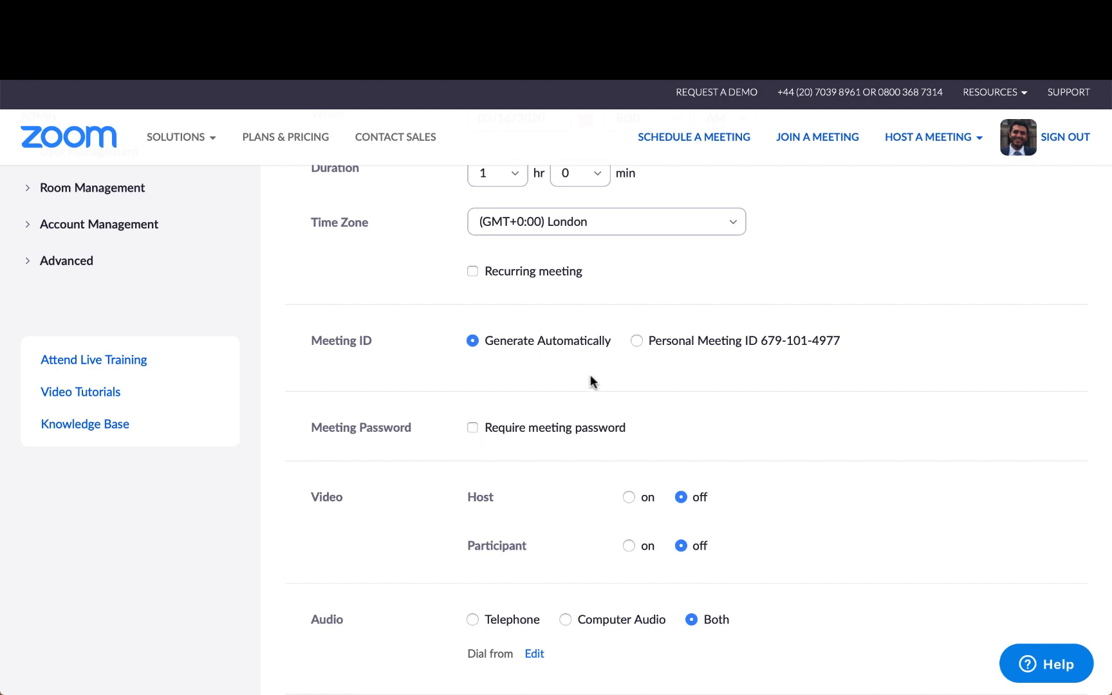
scroll(589, 380, "down", 5)
scroll(509, 489, "down", 2)
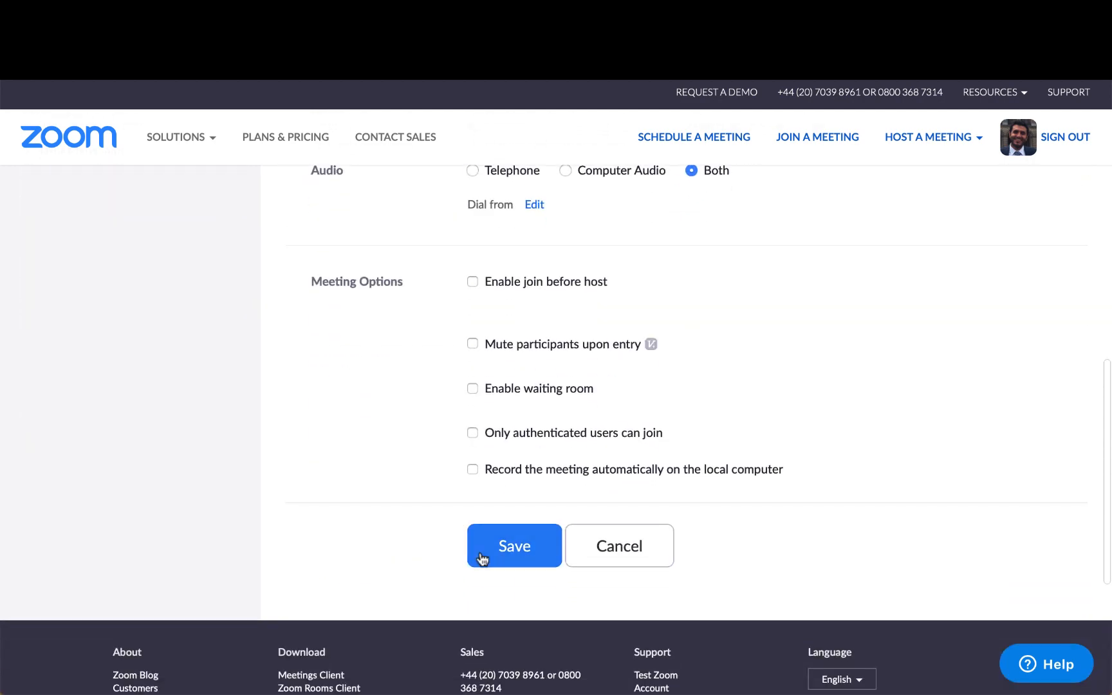
left_click(499, 559)
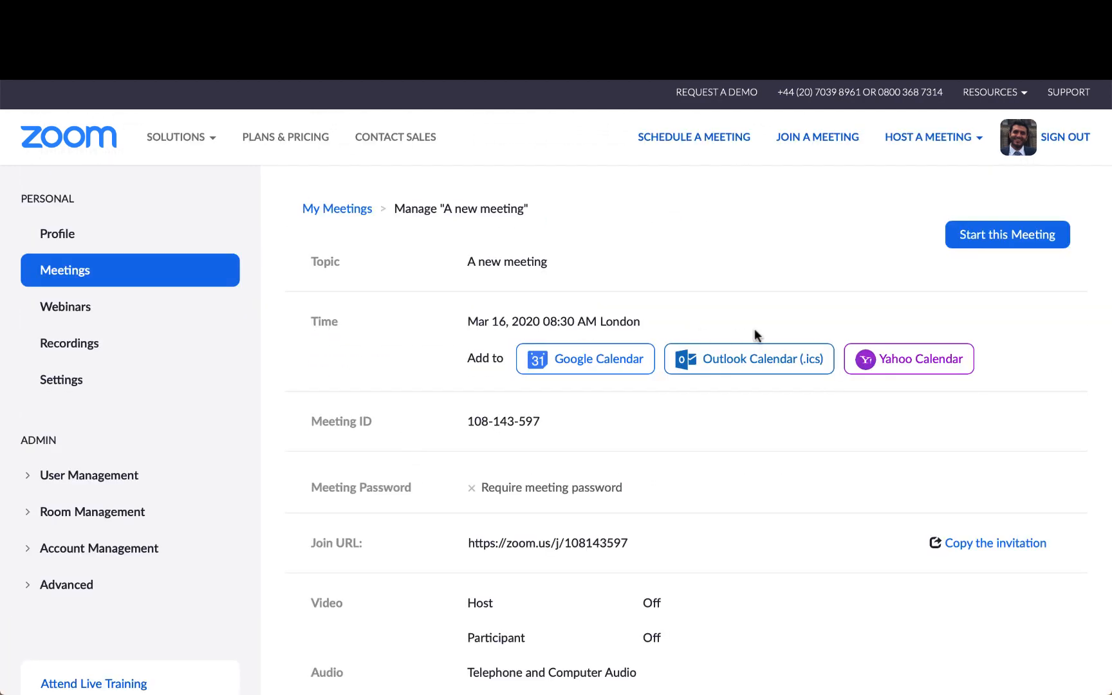
Step: Start 'A new meeting' and allow the page to launch the Zoom app
left_click(989, 237)
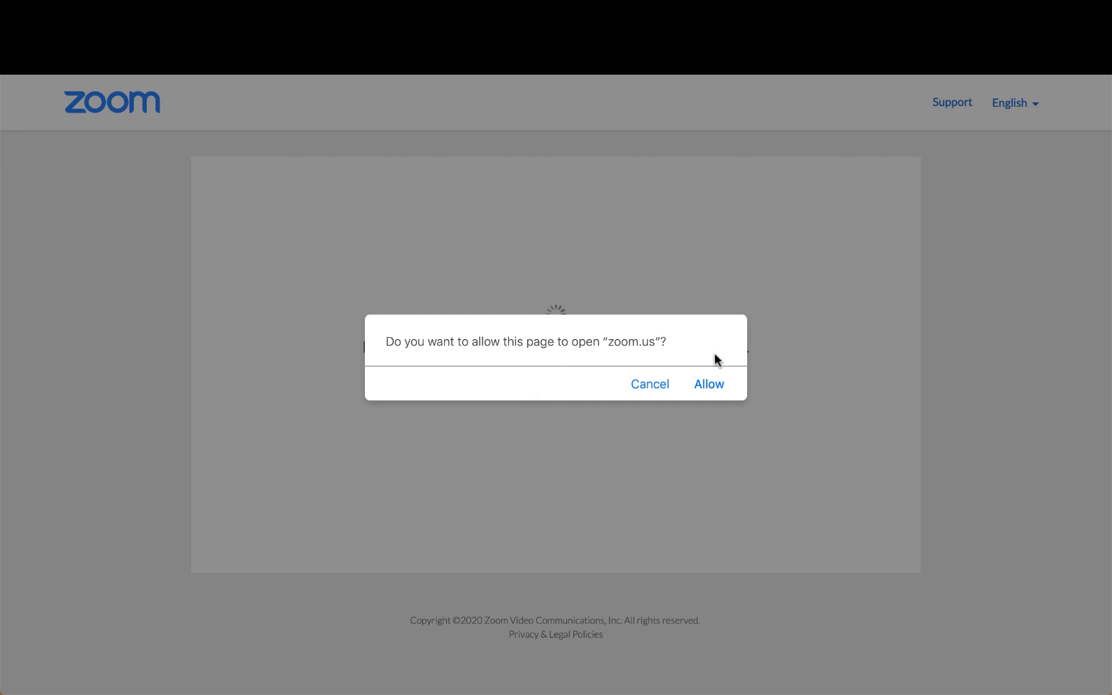
left_click(716, 386)
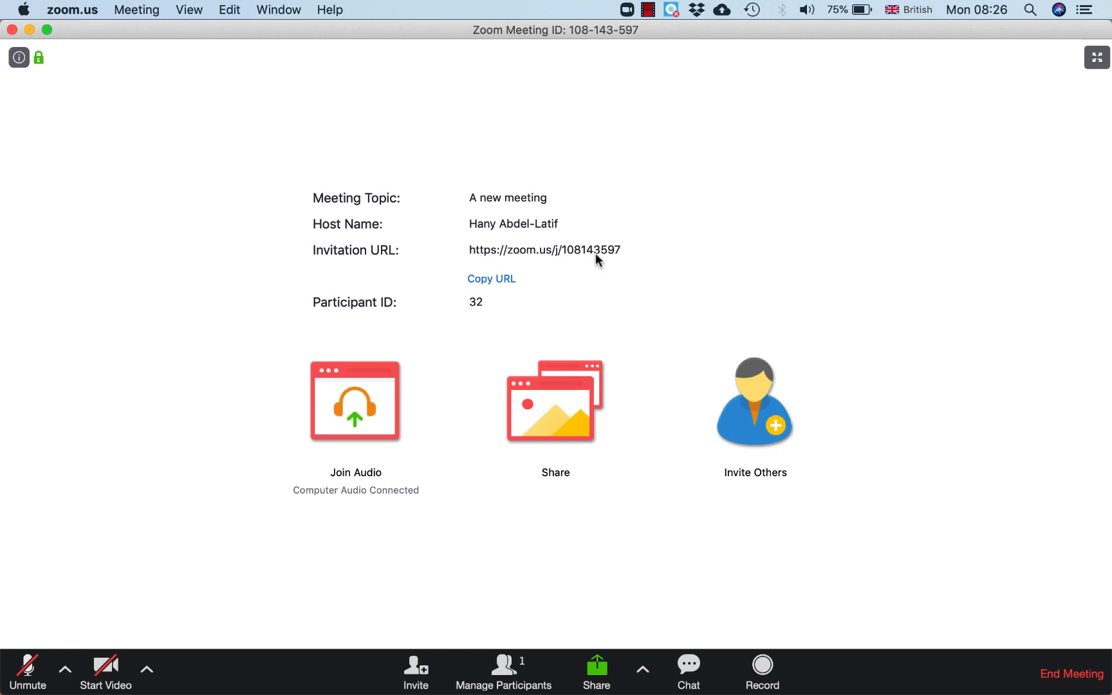
Step: Make the meeting window full screen and look over the camera options
double_click(482, 249)
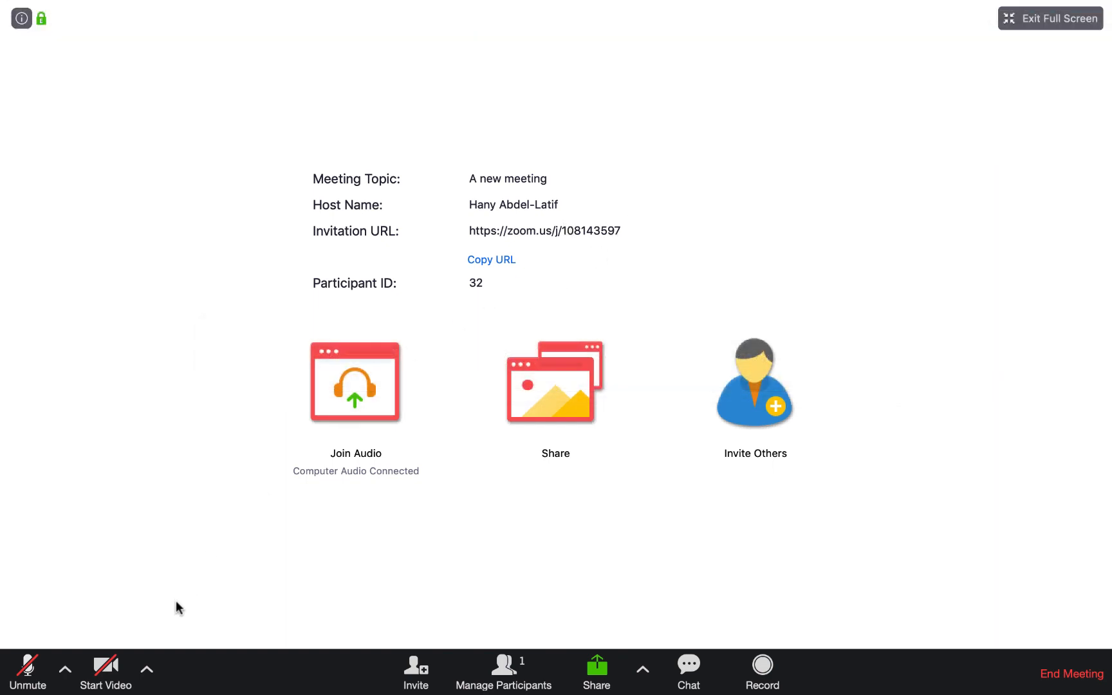
left_click(148, 669)
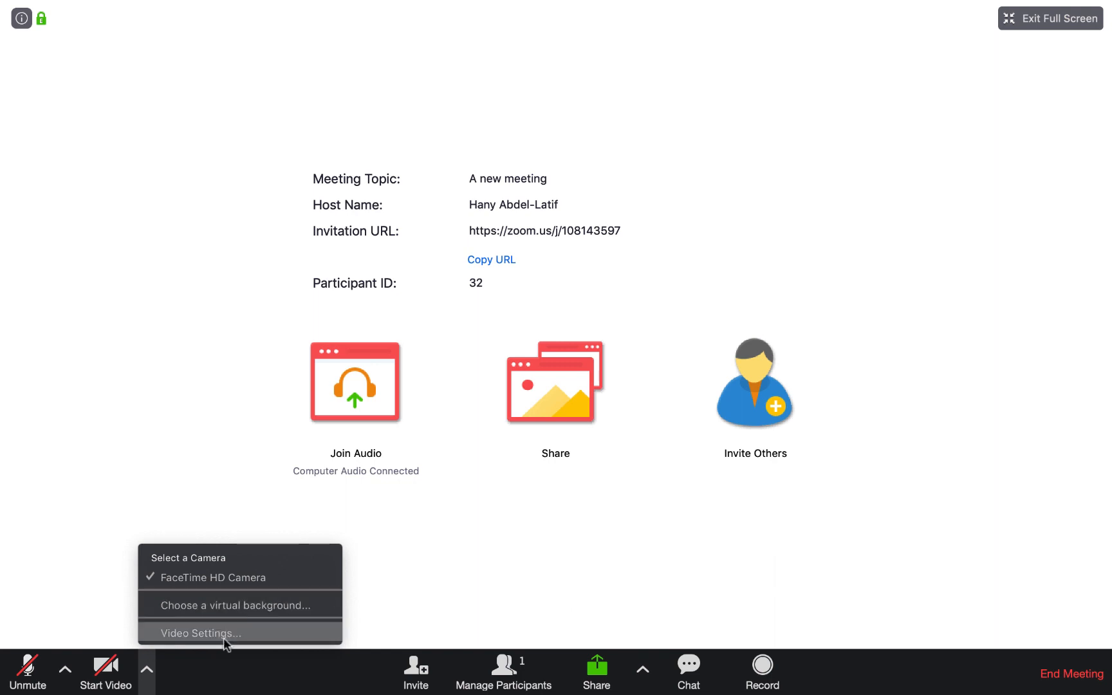
left_click(77, 573)
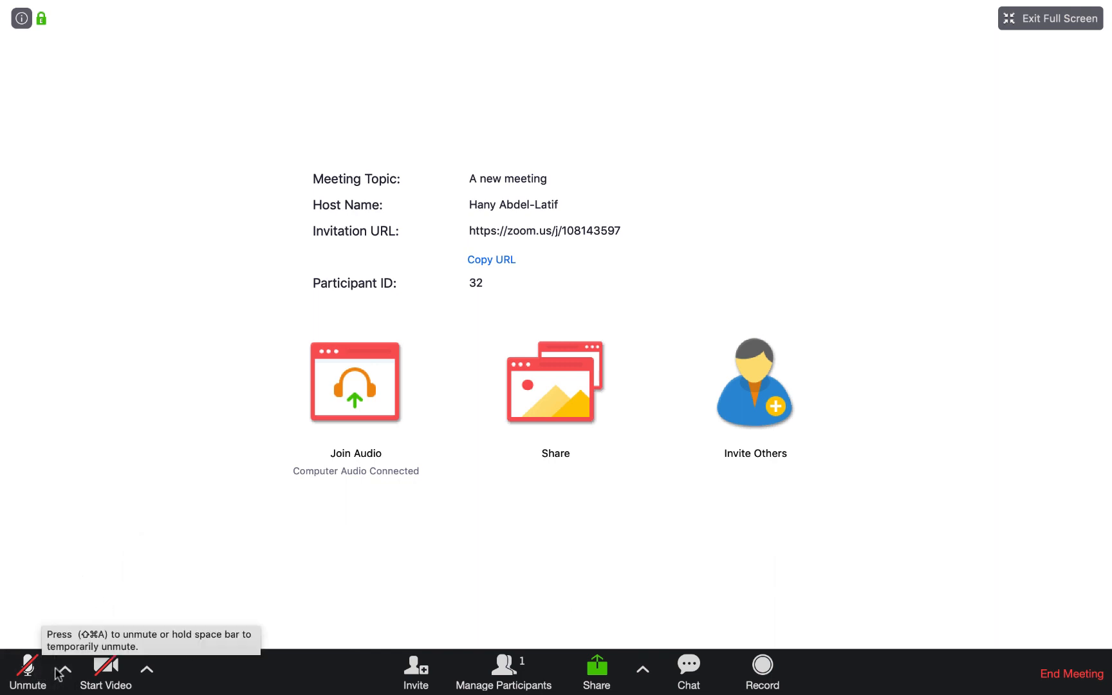
Step: Leave the host microphone muted and look over the microphone and speaker options
left_click(29, 672)
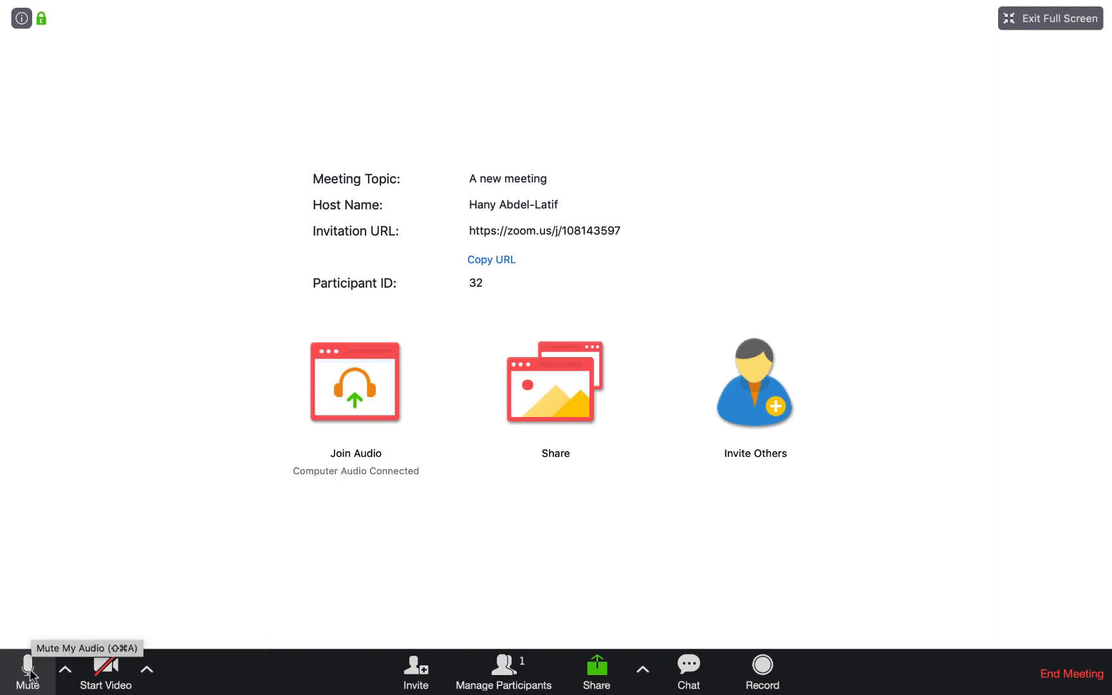
left_click(29, 672)
left_click(64, 671)
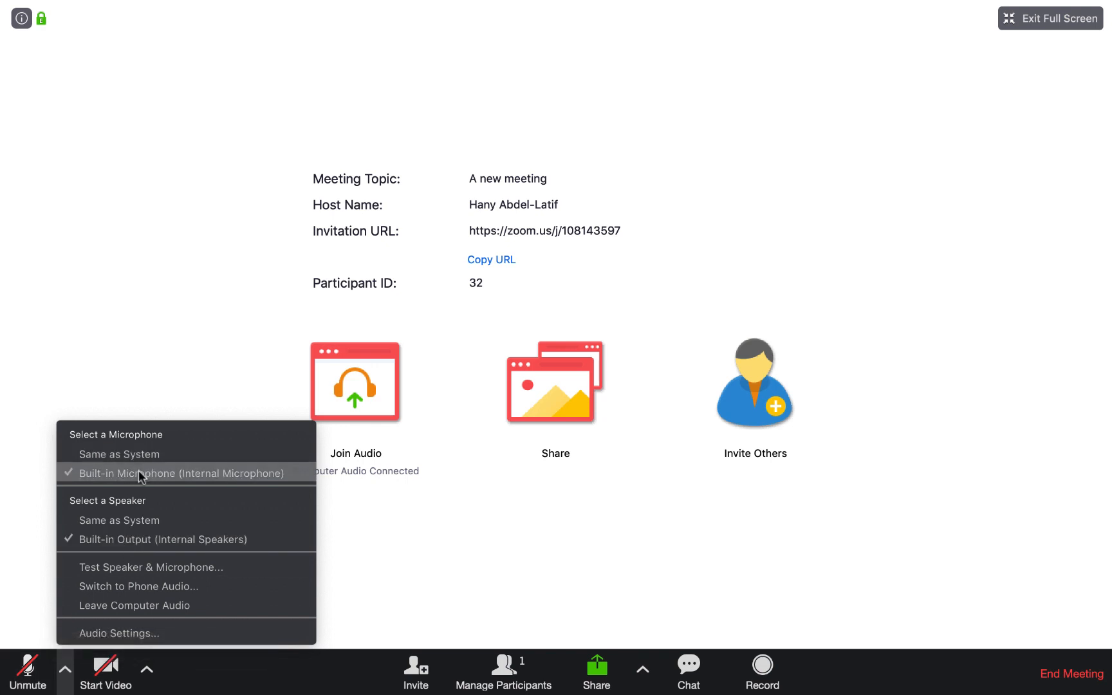
left_click(20, 601)
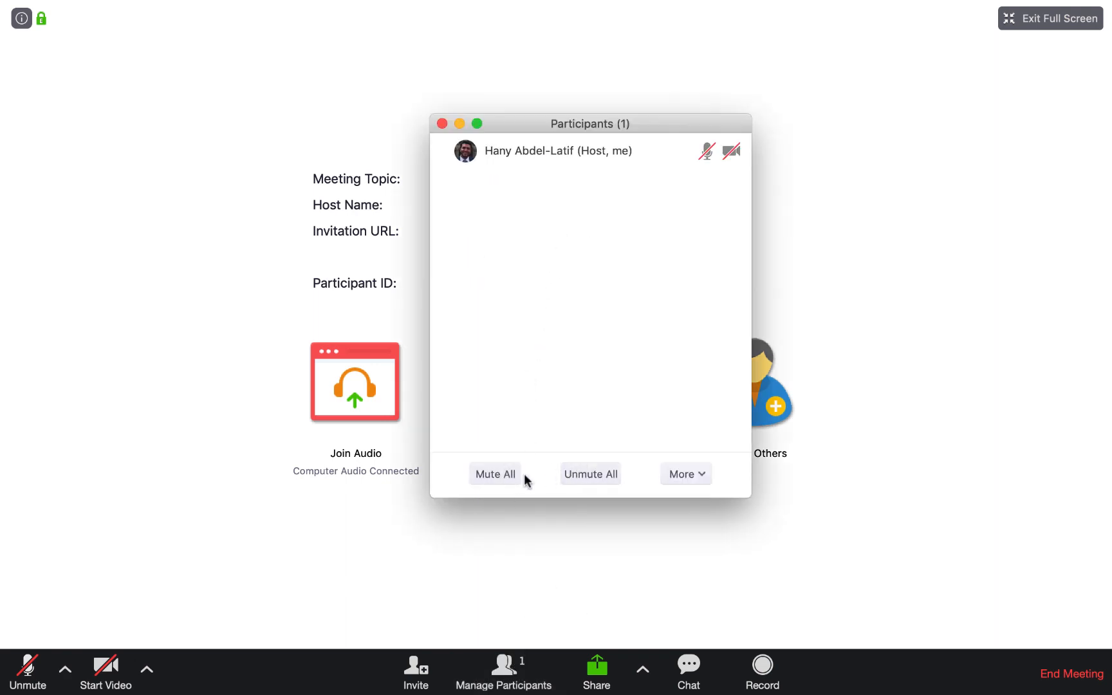
Step: Mute all current and new participants and look over the More options
left_click(491, 476)
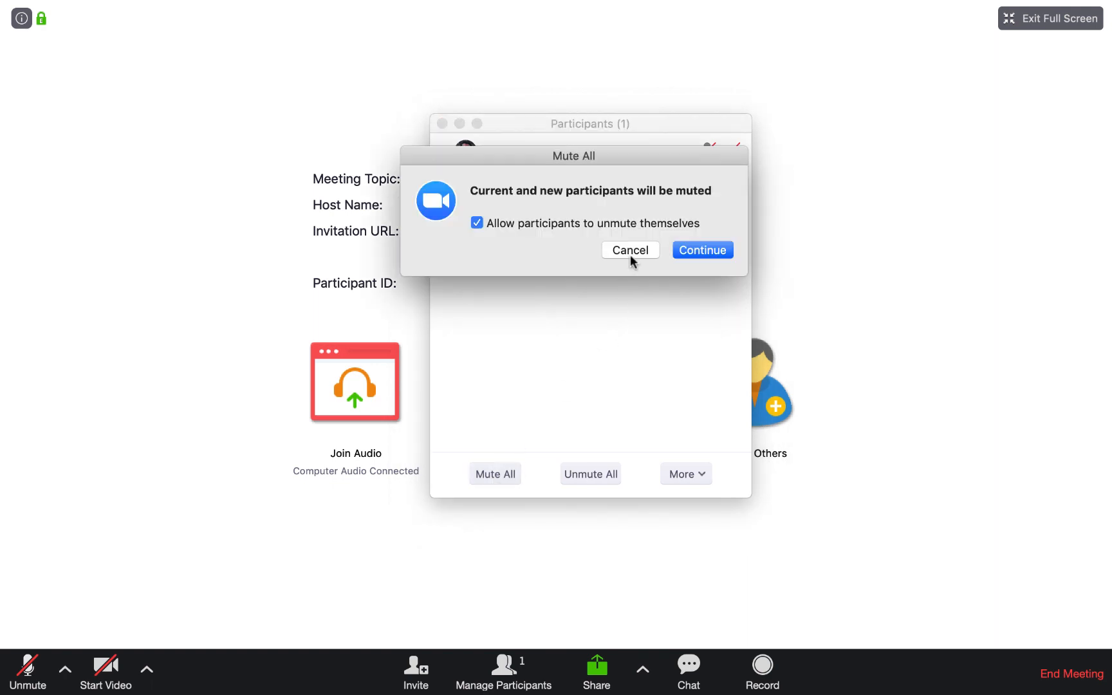
left_click(690, 250)
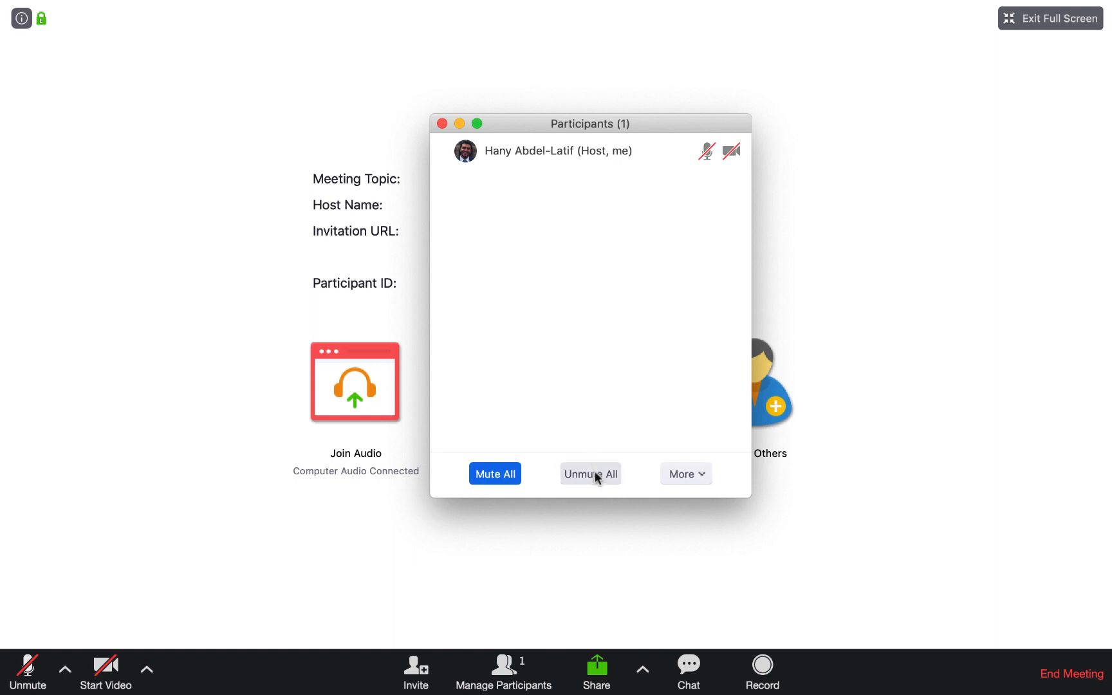
left_click(697, 474)
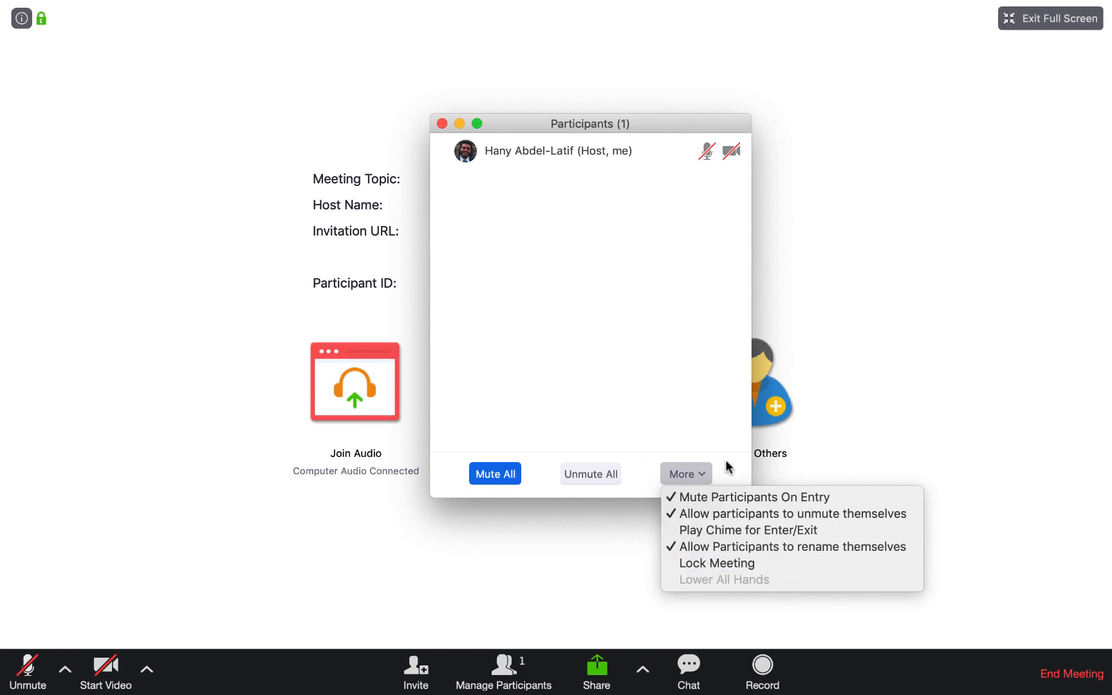
left_click(668, 365)
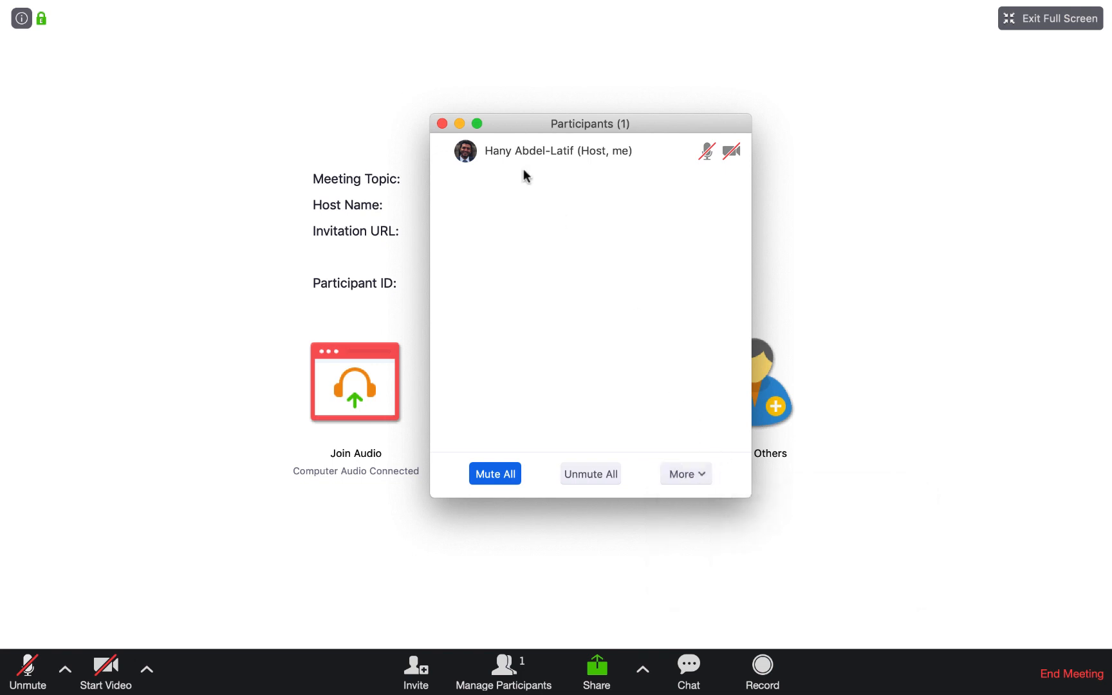
Step: Close the Participants list, reopen it, and close it again
left_click(442, 123)
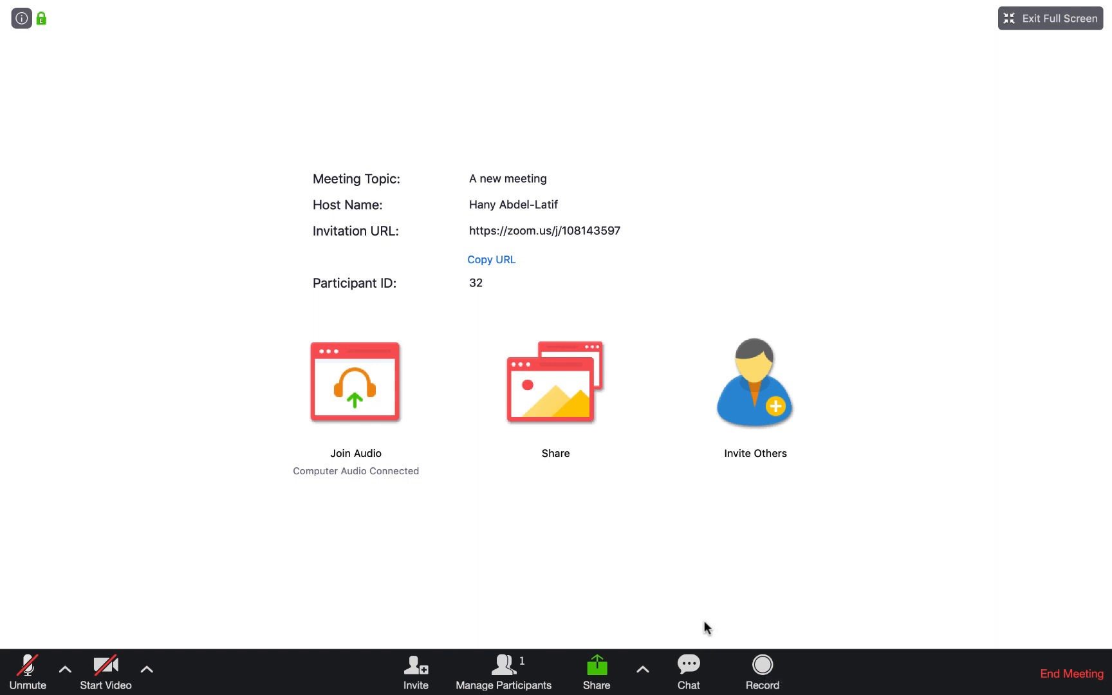
left_click(508, 669)
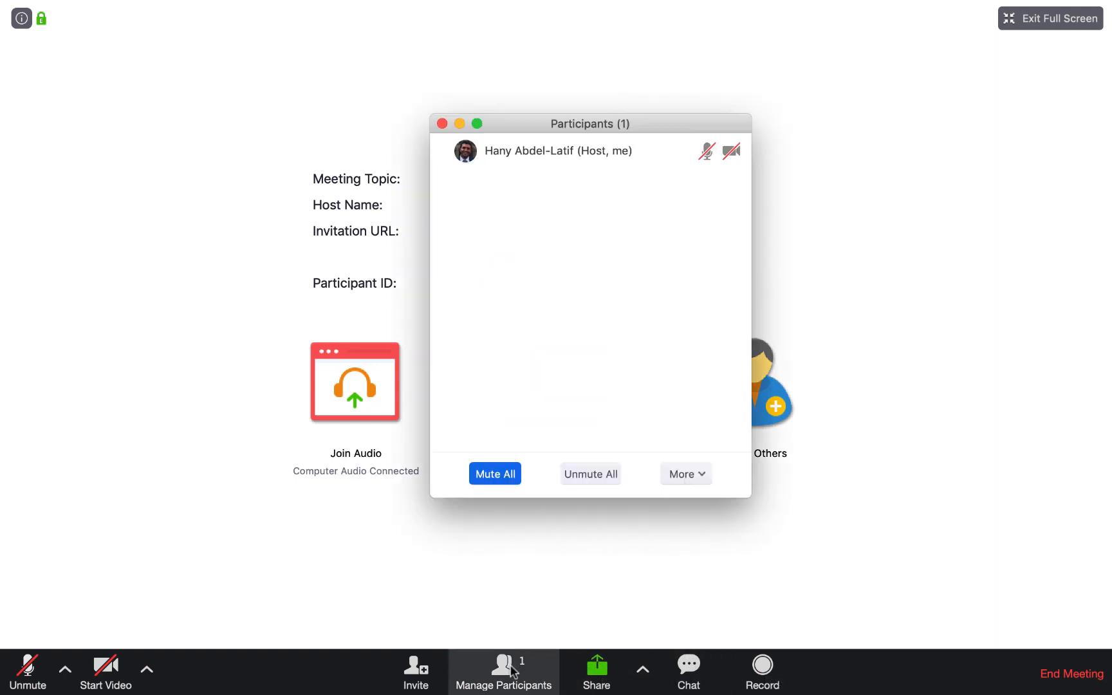
mouse_move(464, 166)
left_click(441, 123)
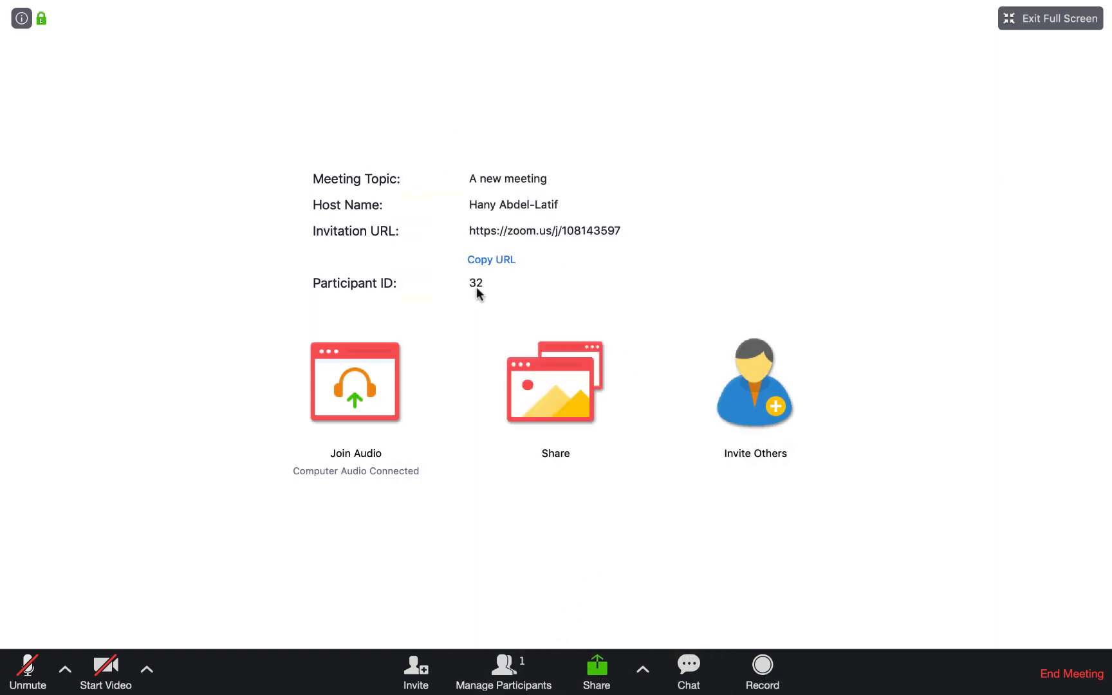
Step: Post 'Hello everyone!' to Everyone in the meeting's group chat, then close the chat
left_click(689, 672)
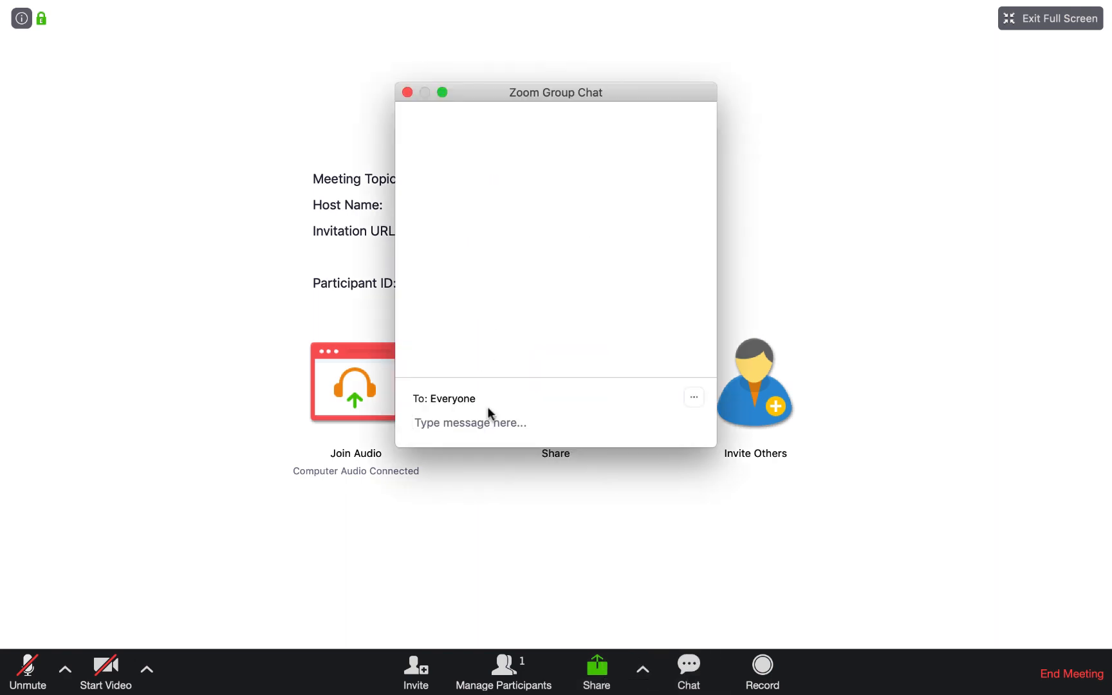
type("Helloe")
key("BackSpace")
type("everyone !")
key("Return")
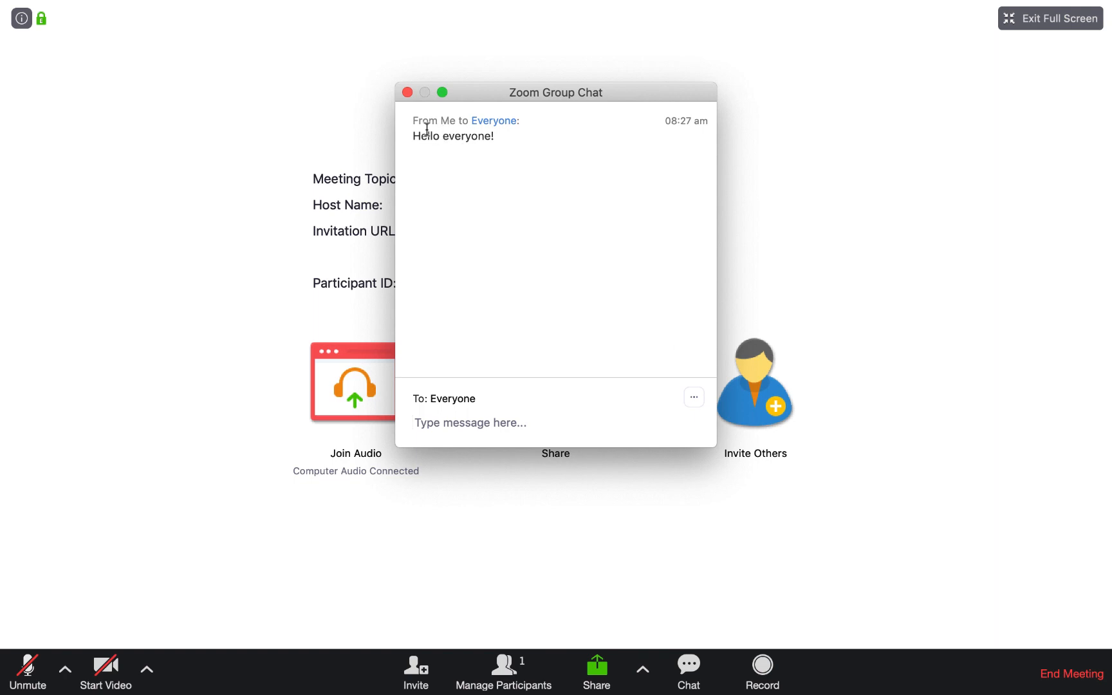
left_click(407, 92)
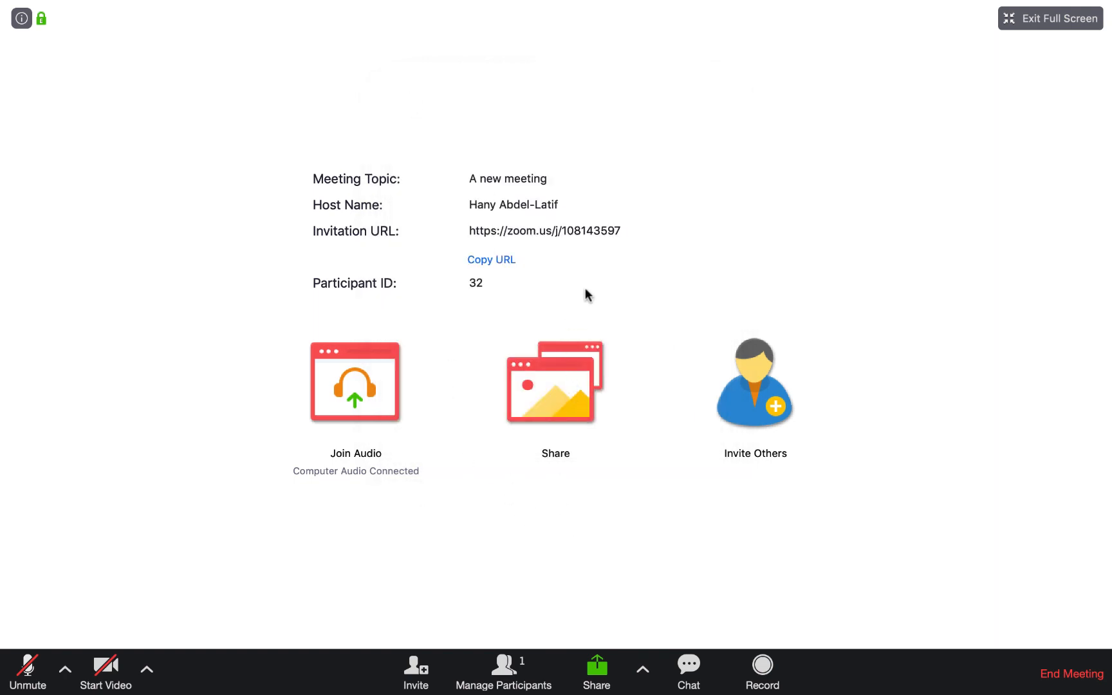
Step: Share the Acrobat Reader window with the Macroeconomics Lecture 11 slides to the meeting
left_click(575, 394)
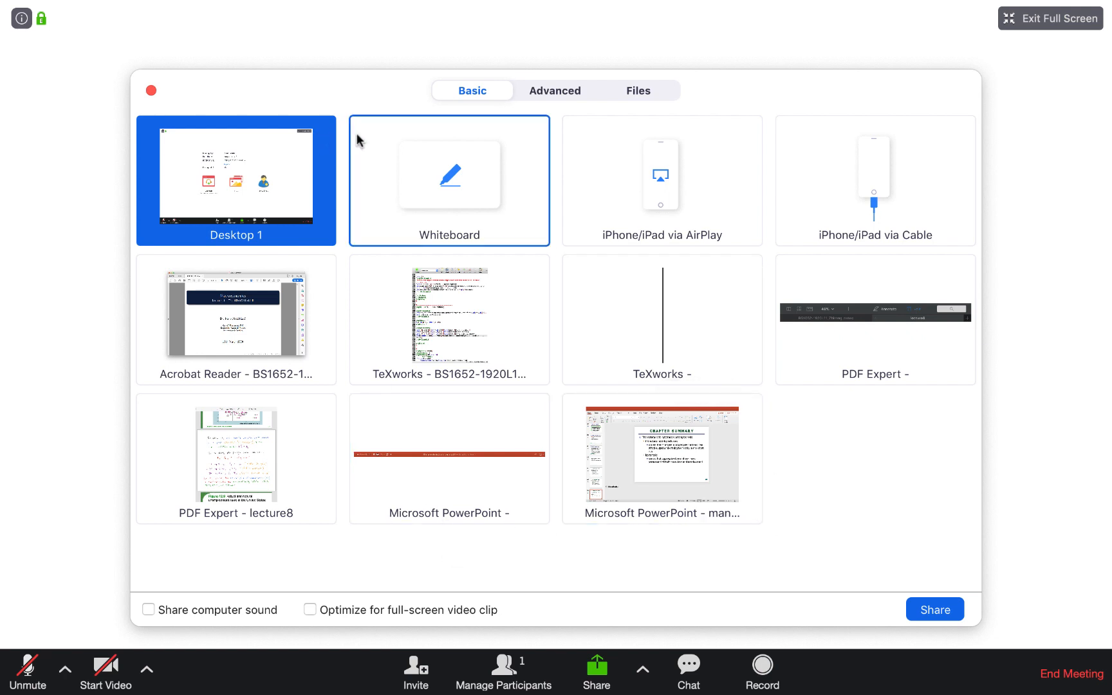
left_click(236, 359)
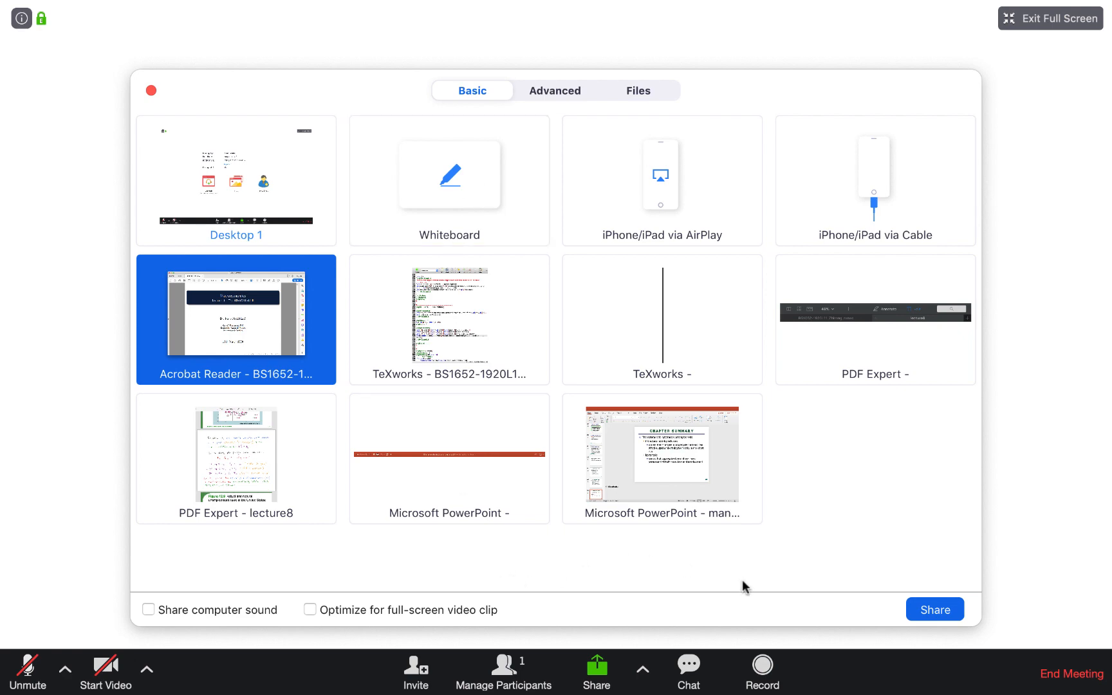
left_click(932, 610)
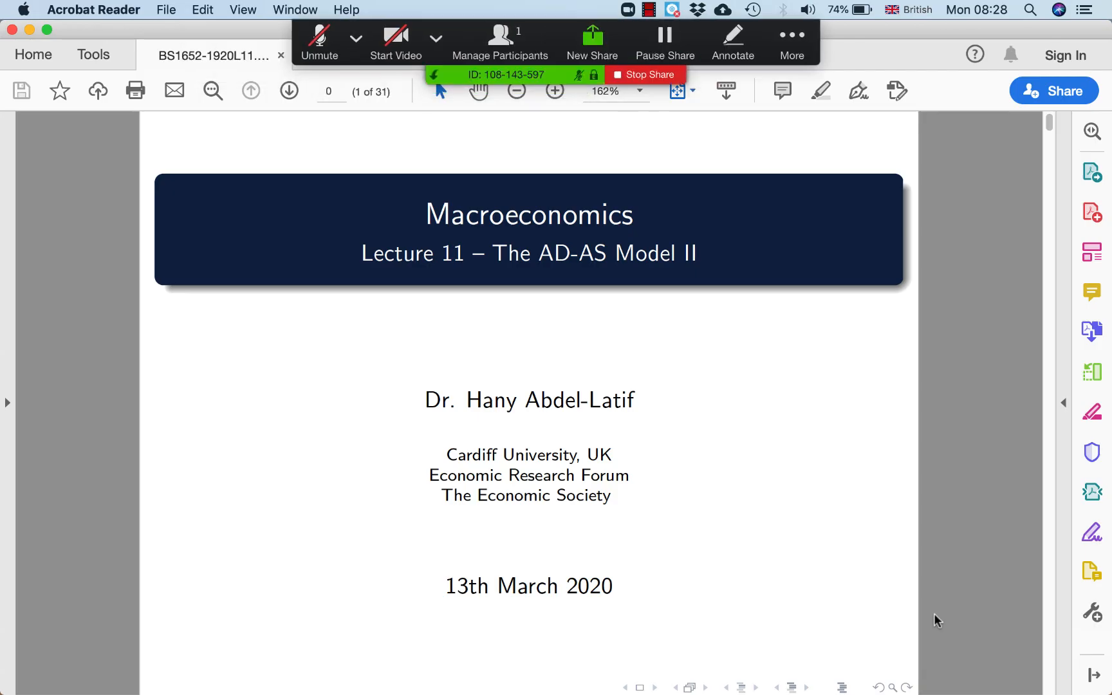